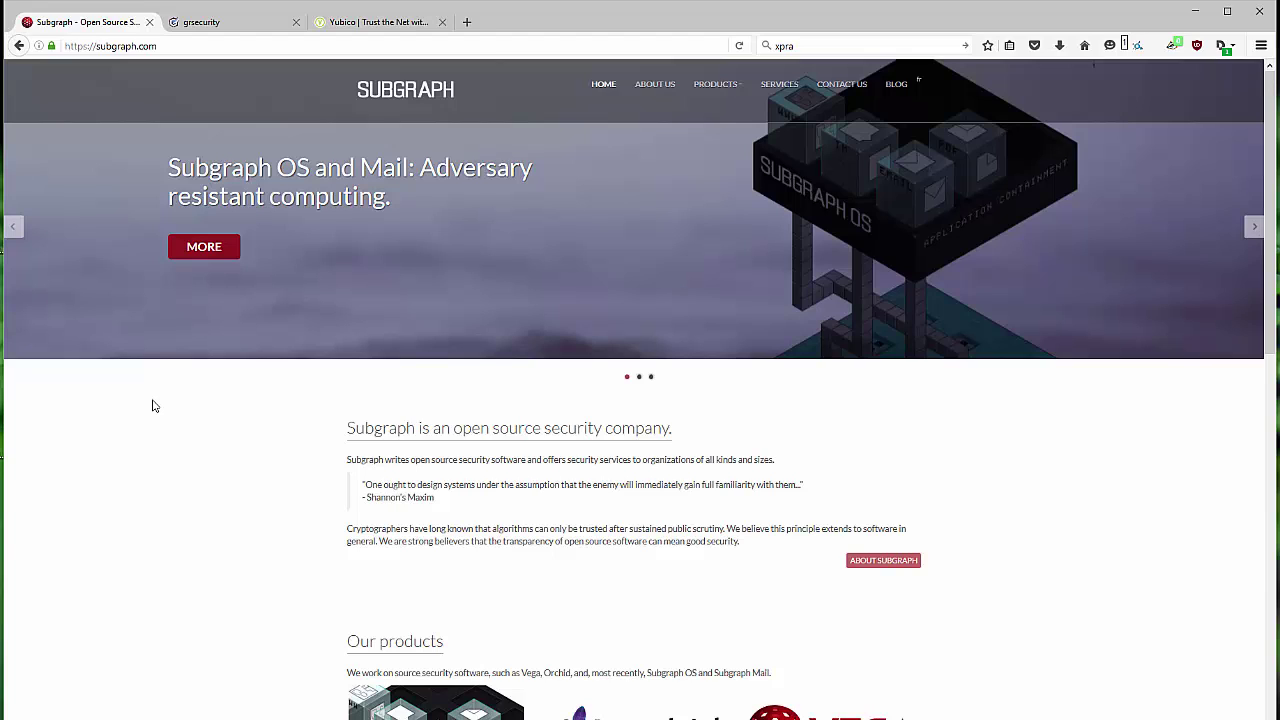
Step: View the grsecurity and Yubico websites, and return to the Subgraph home page
left_click(212, 28)
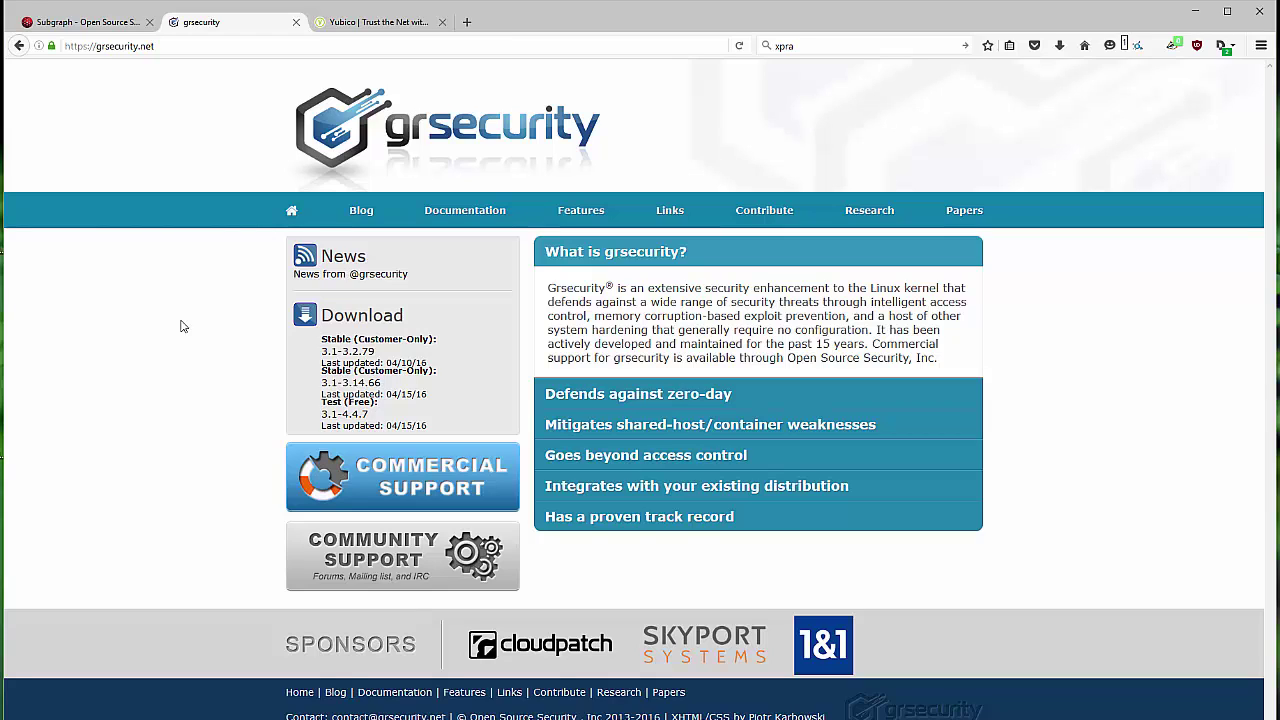
left_click(354, 28)
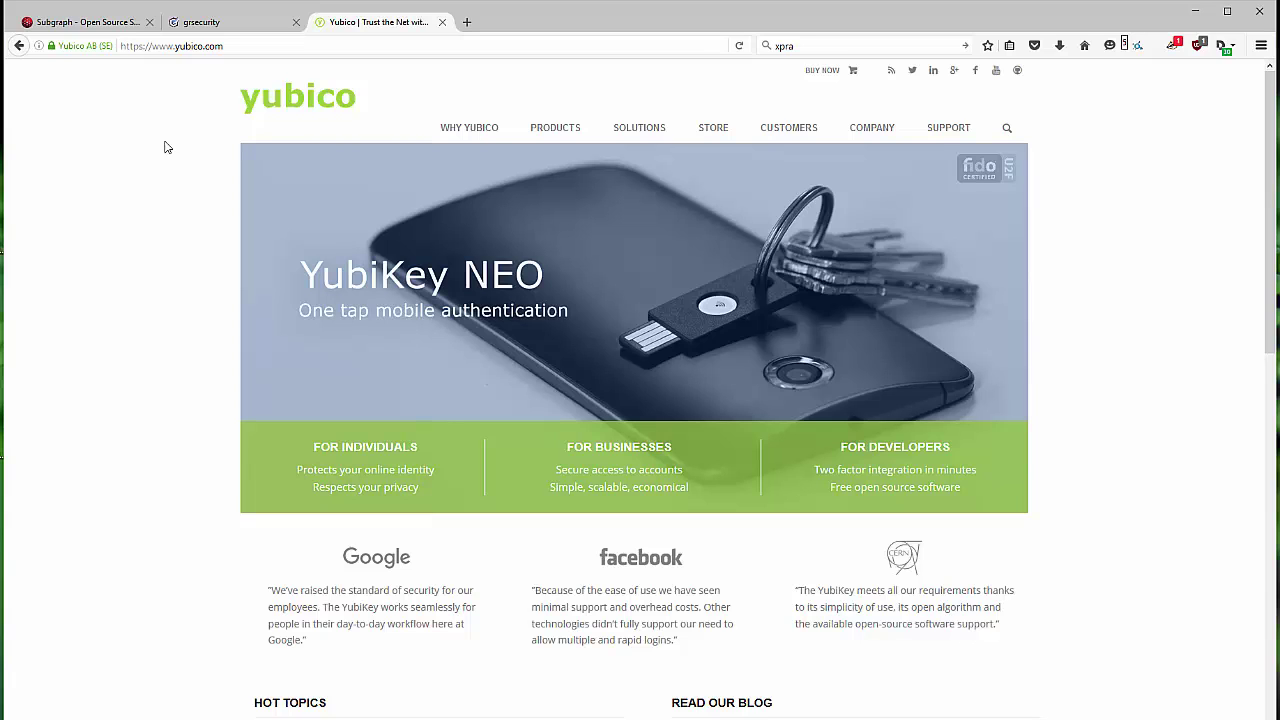
left_click(88, 22)
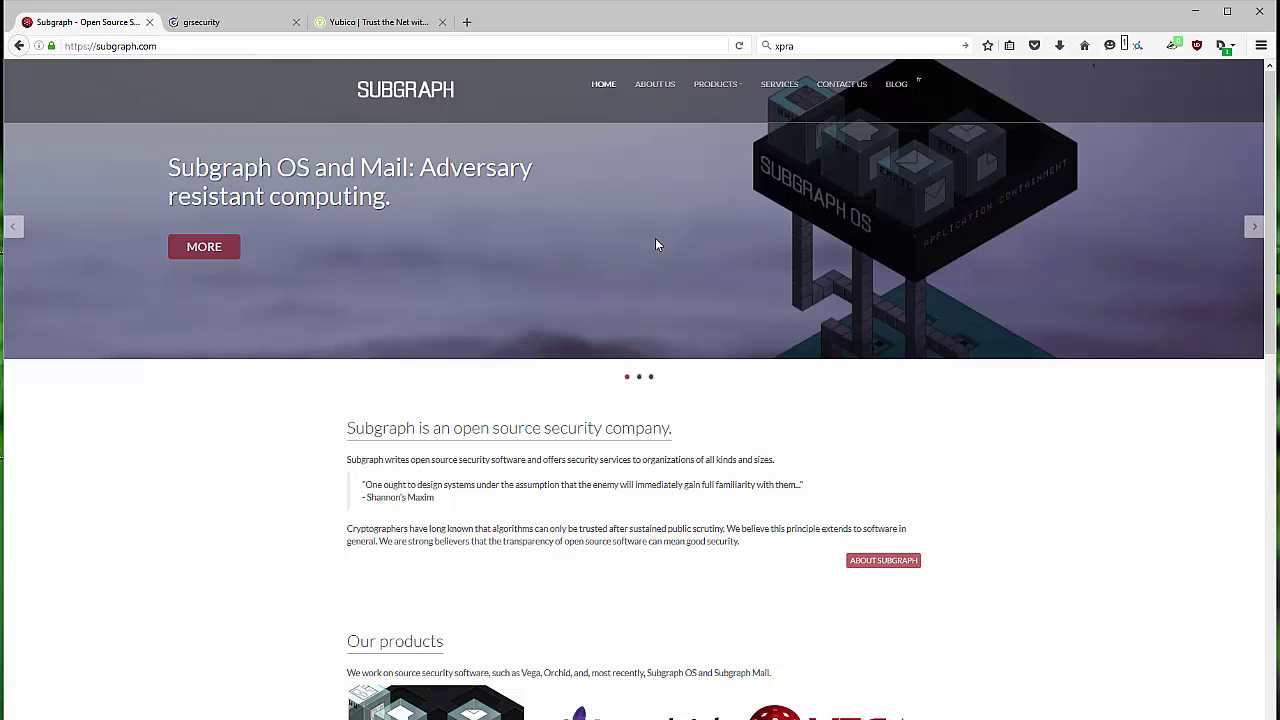
Step: Open the Subgraph OS alpha download page and highlight the GPG commands for verifying the download
left_click(727, 88)
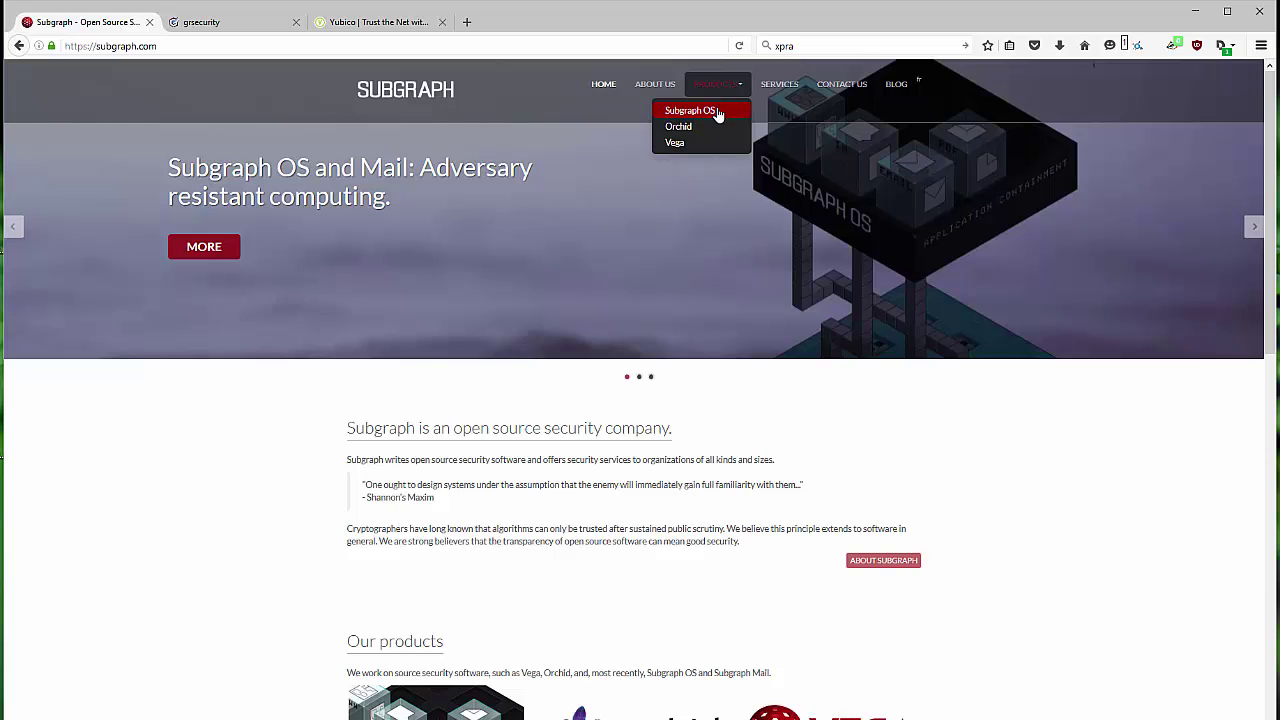
left_click(714, 112)
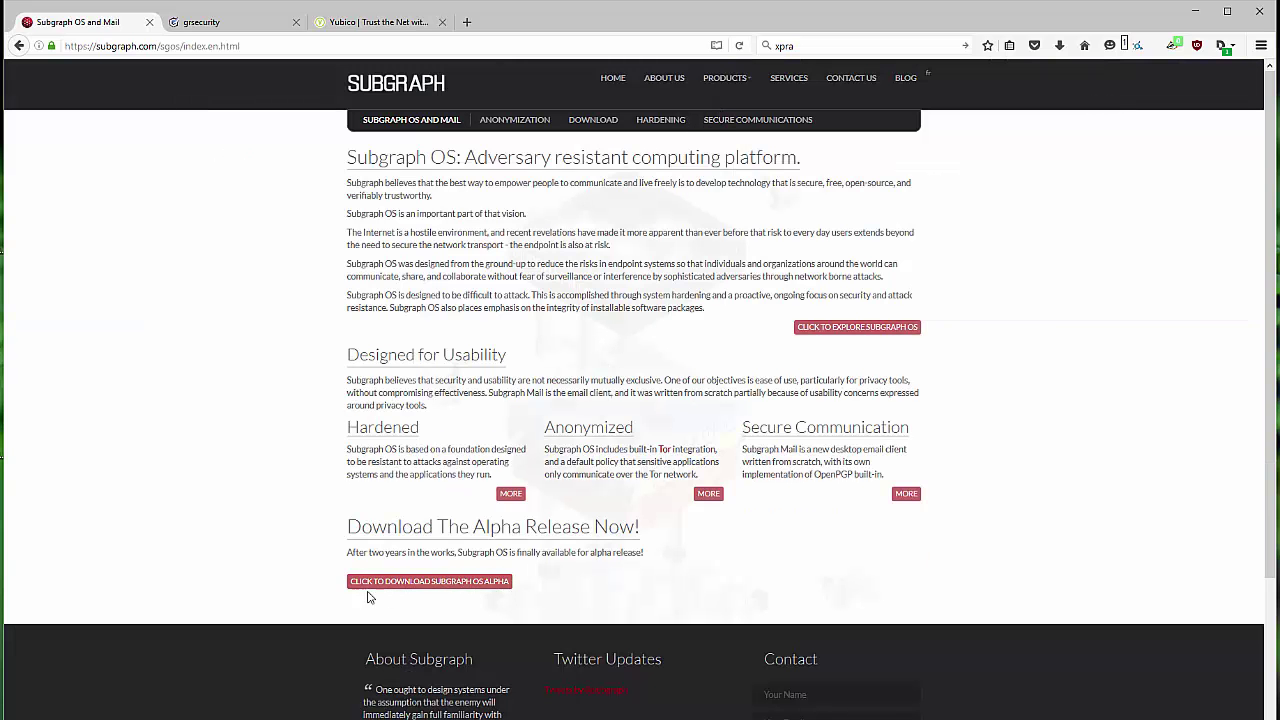
left_click(505, 584)
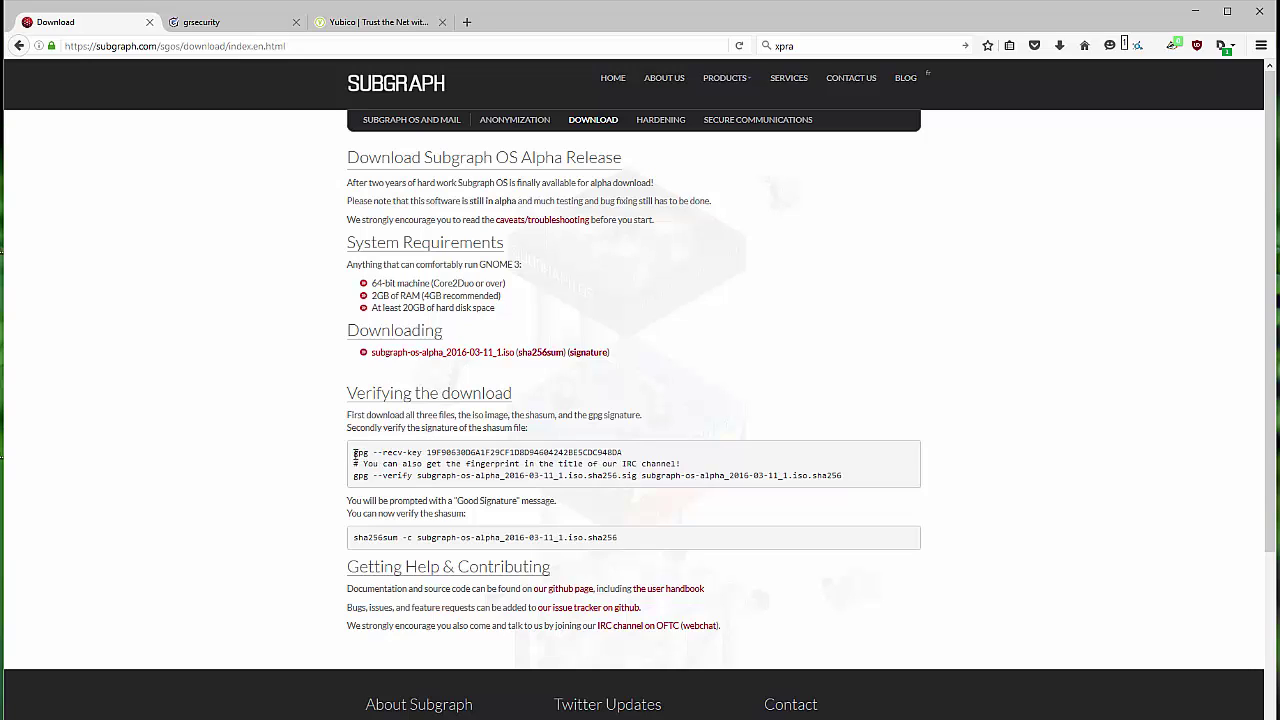
left_click_drag(351, 457, 843, 486)
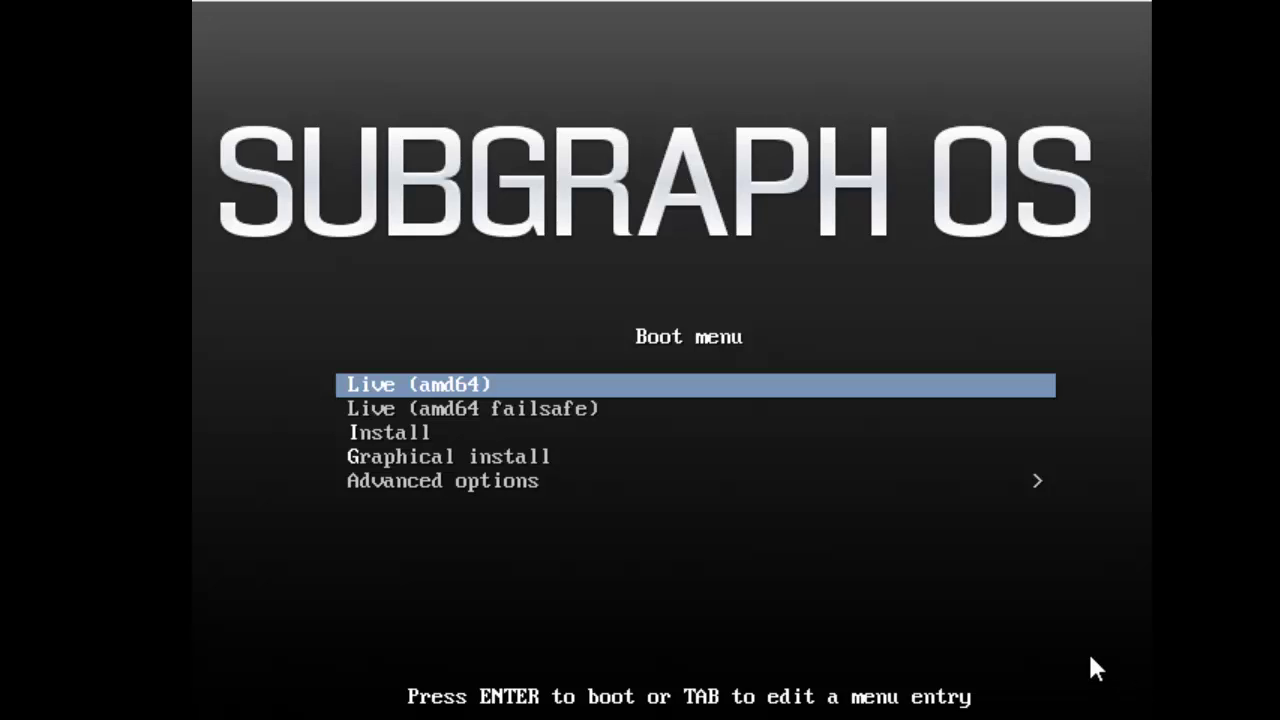
Step: Boot the Subgraph OS installer with the non-graphical Install entry
key("Down")
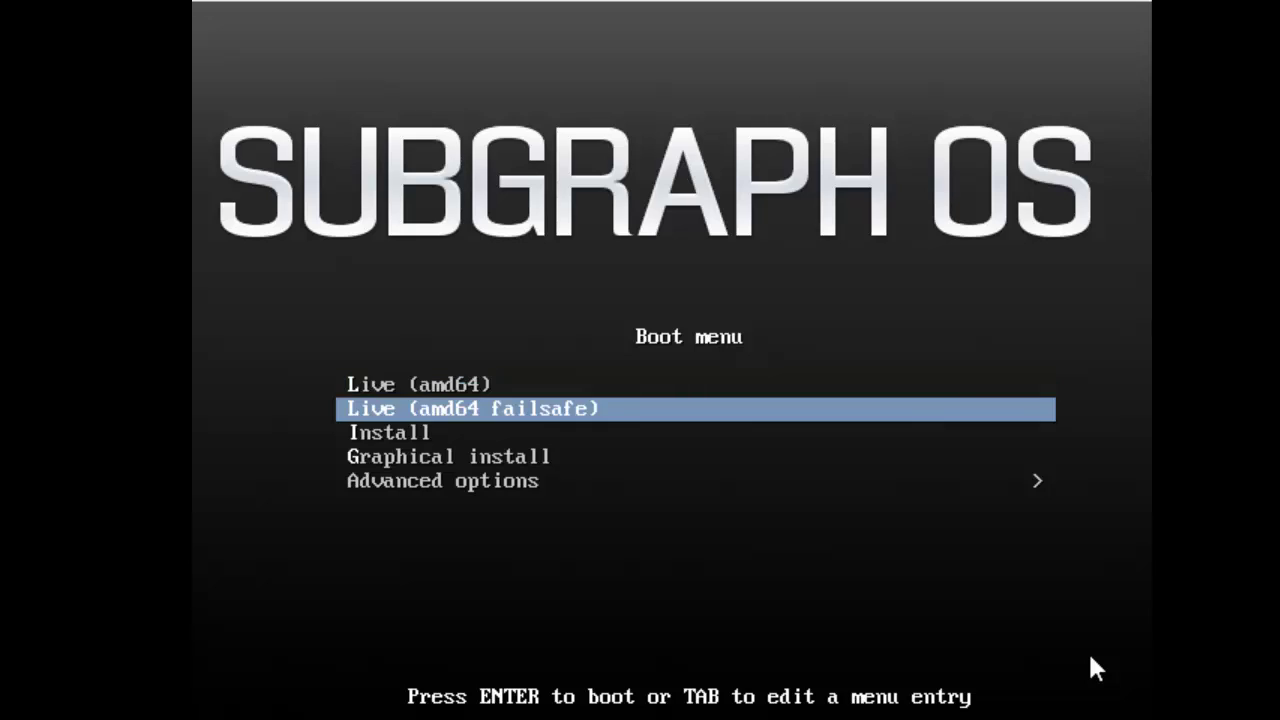
key("Down")
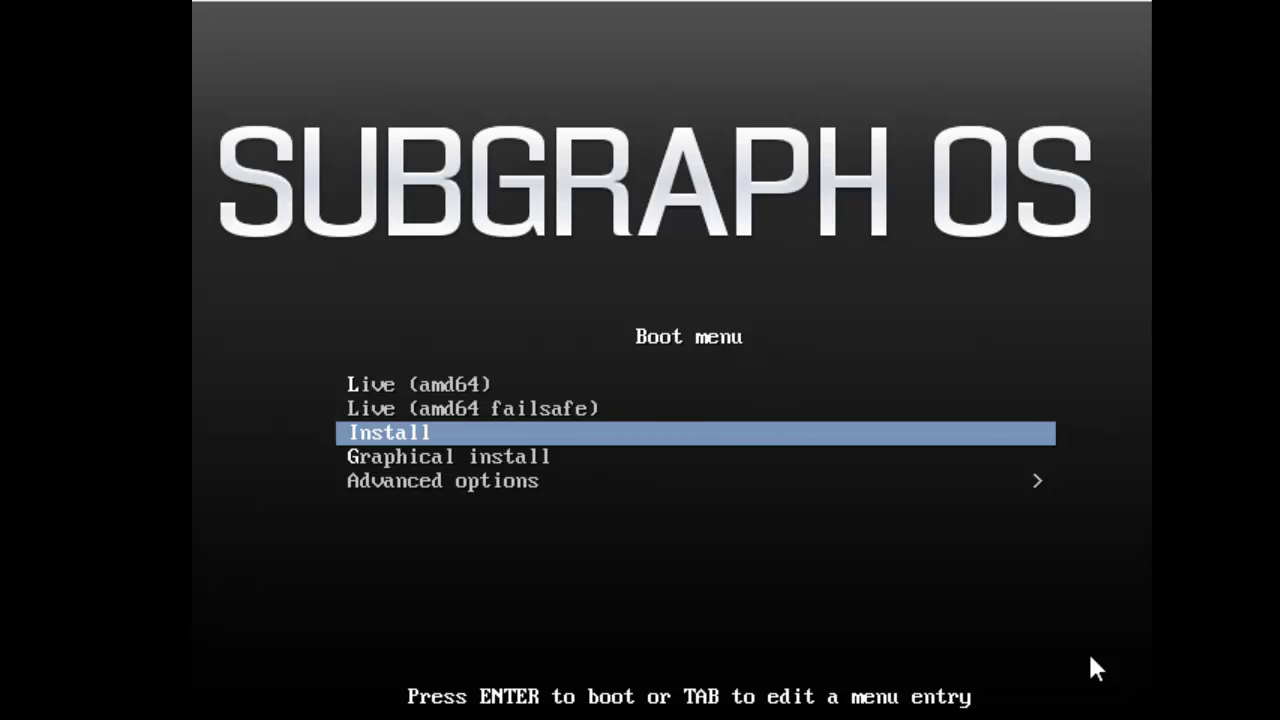
key("Return")
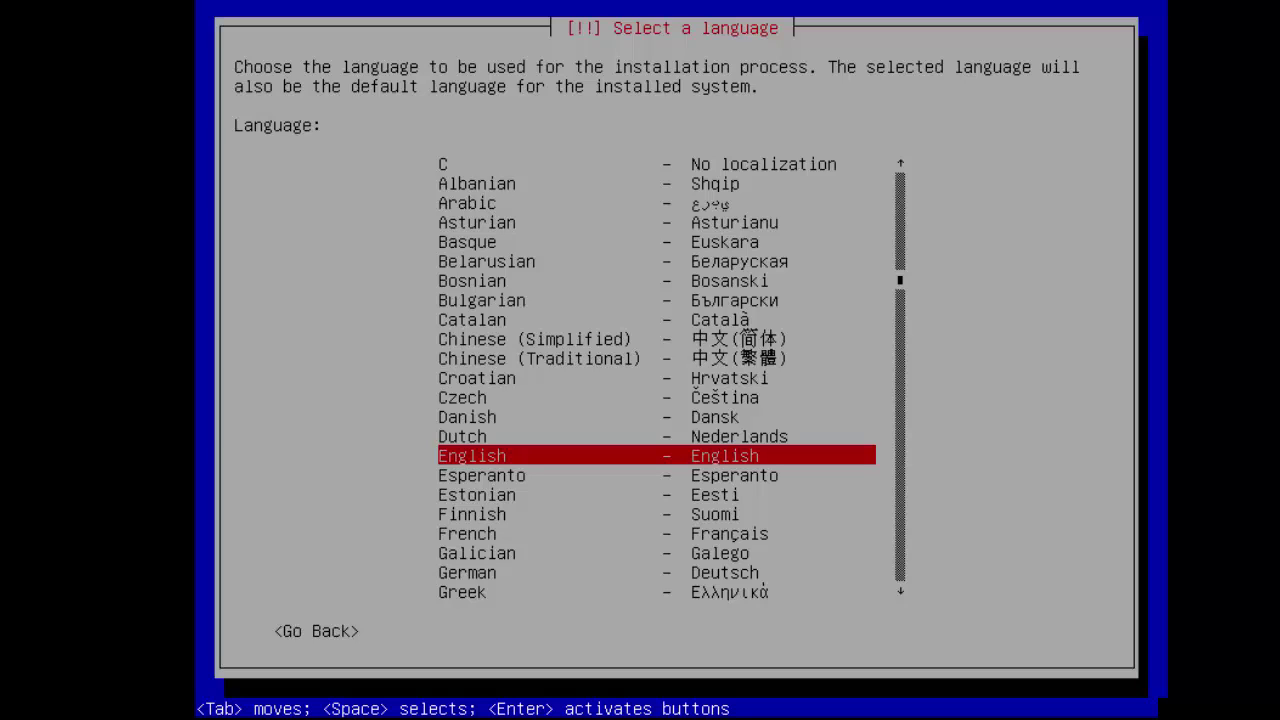
Step: Set the installation language to French, the country to France and the keyboard layout to Français
key("Down")
key("Down")
key("Down")
key("Down")
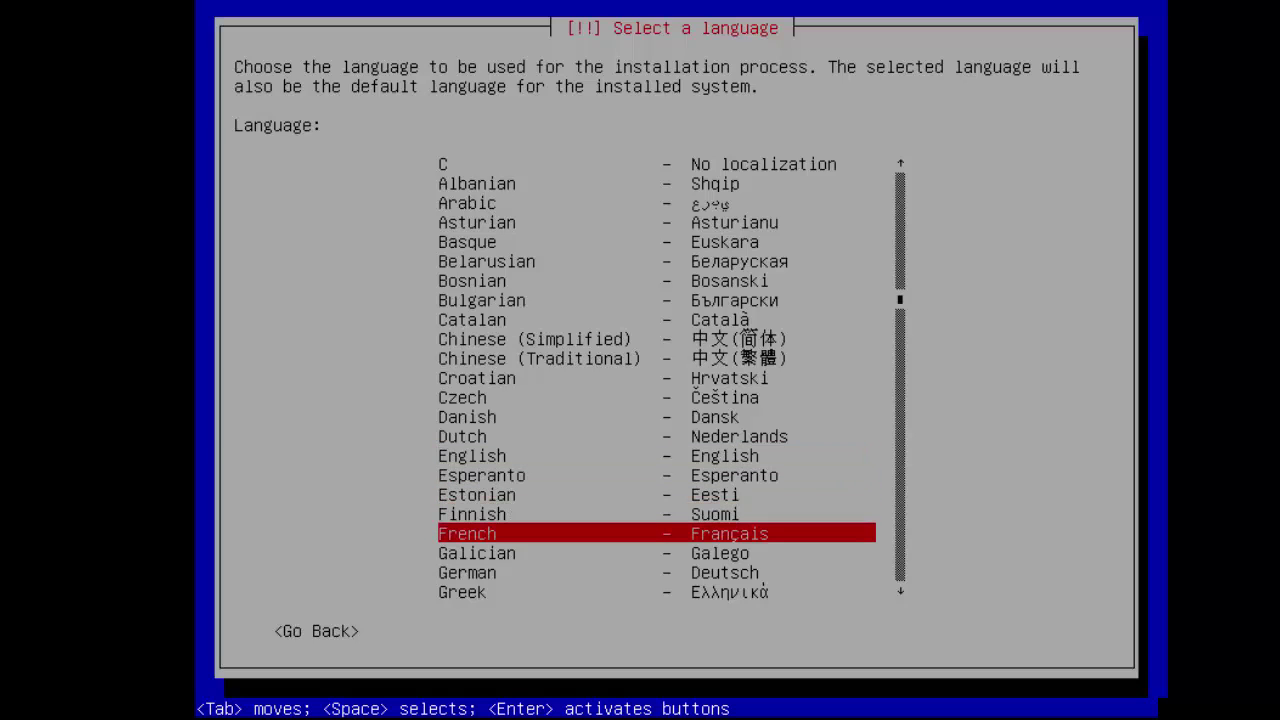
key("Return")
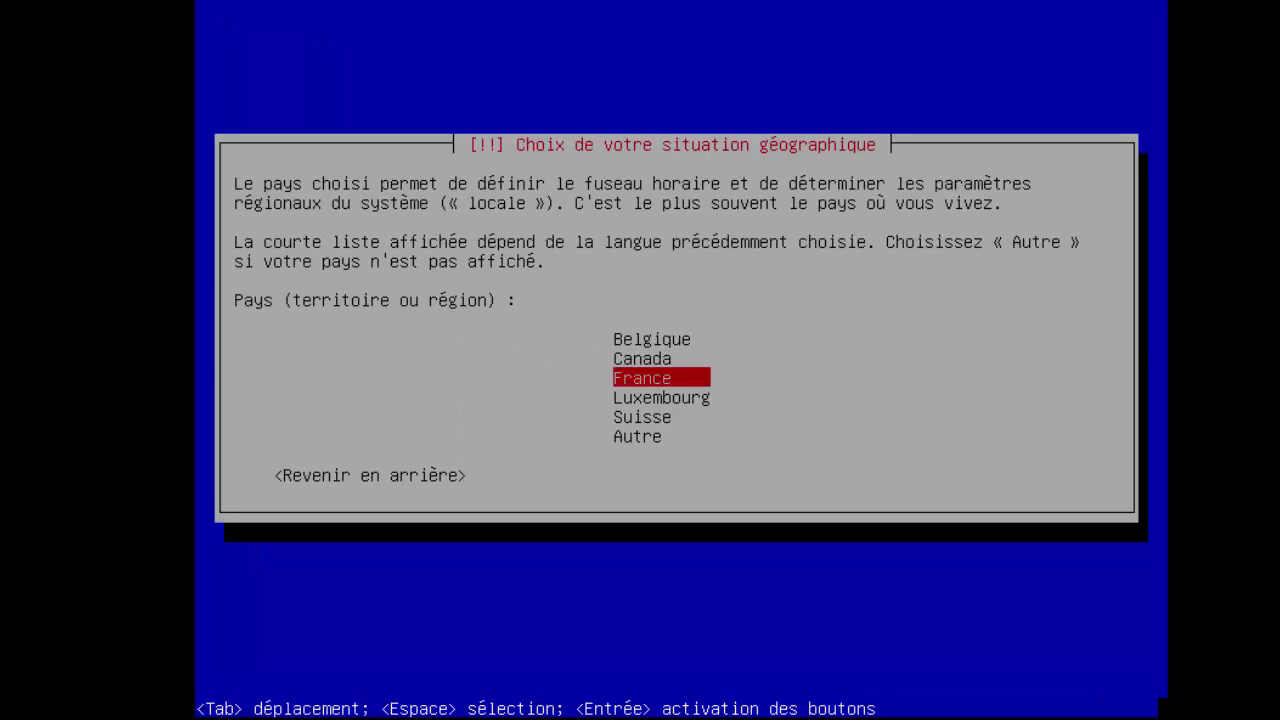
key("Return")
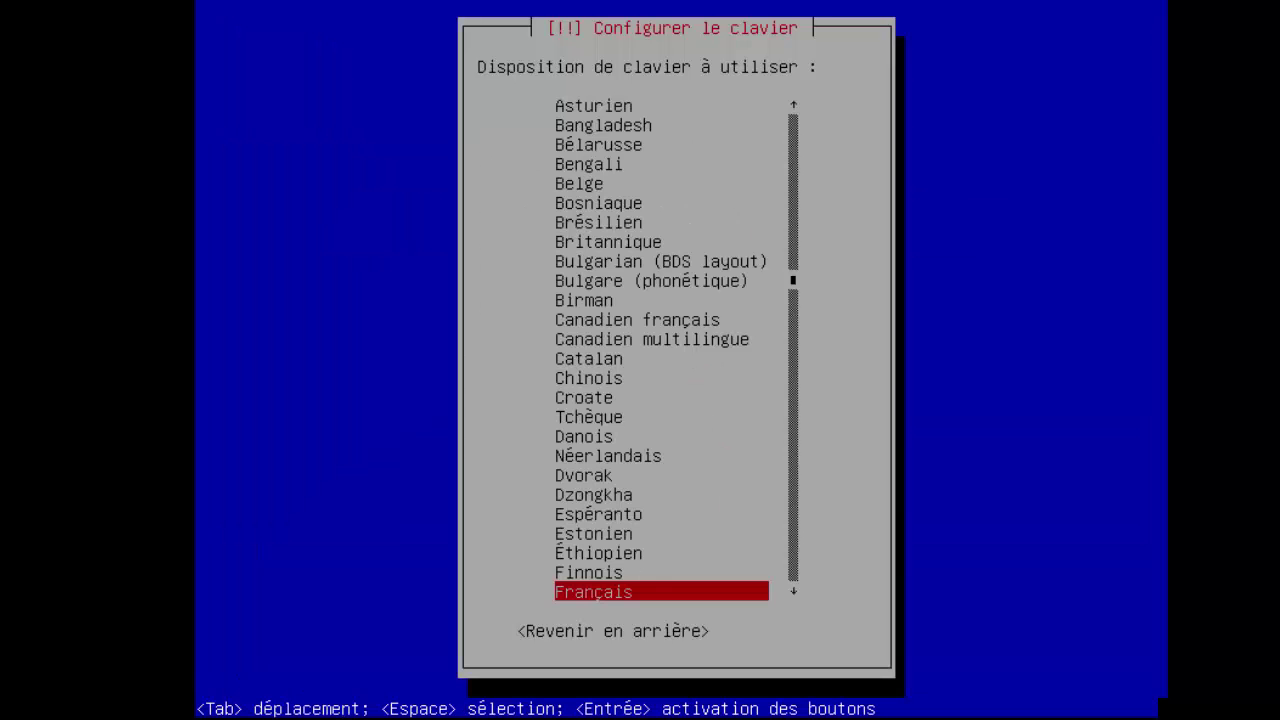
key("Return")
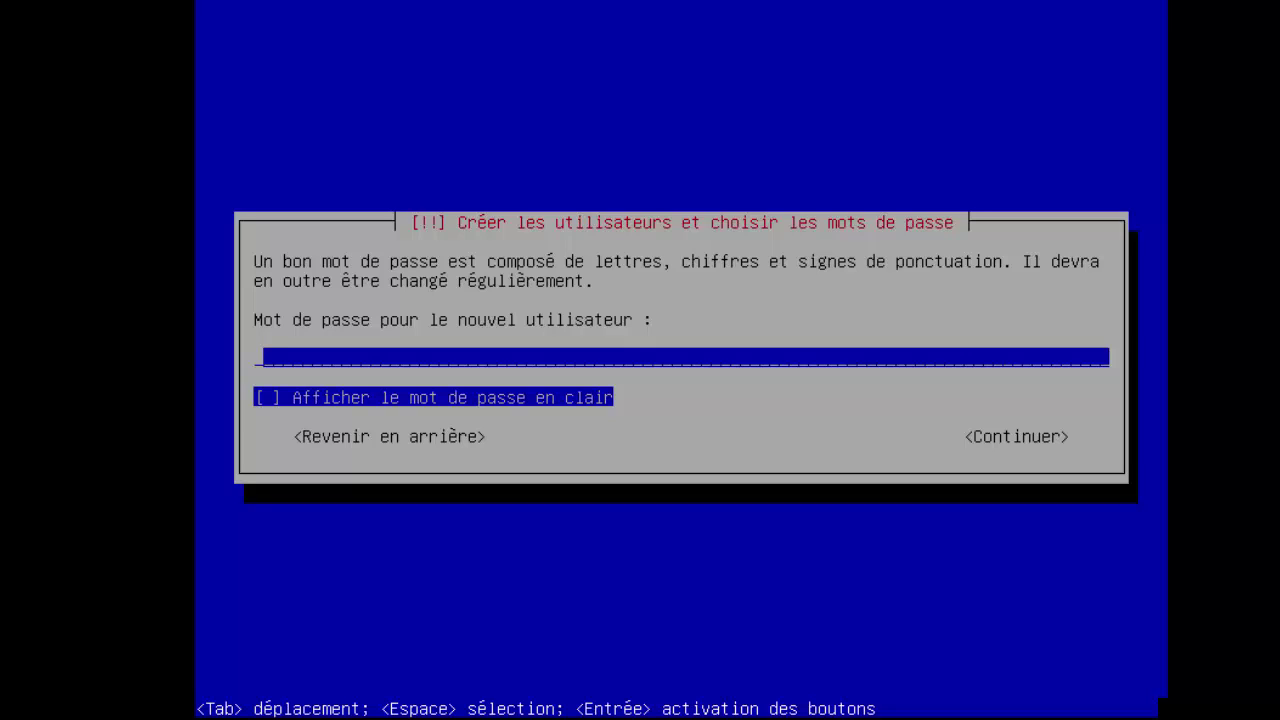
Step: Enter the new user's password and confirm it
type("***********")
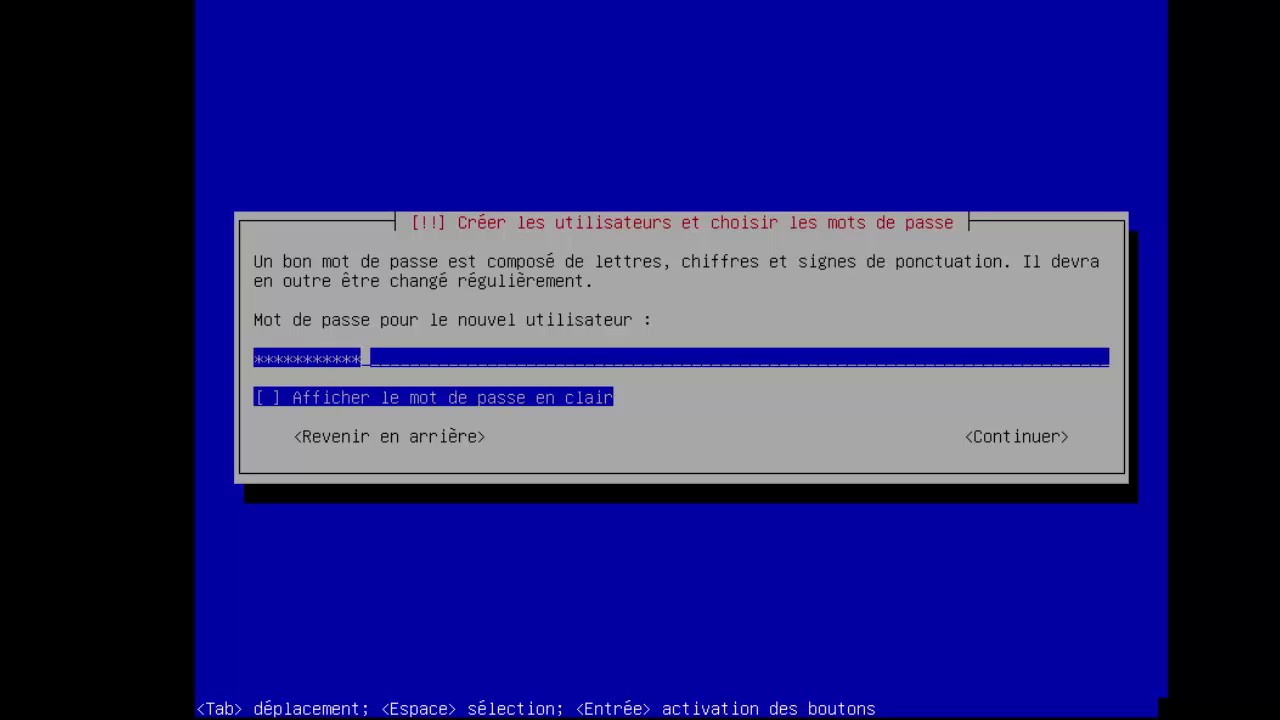
key("Tab")
key("Tab")
key("Return")
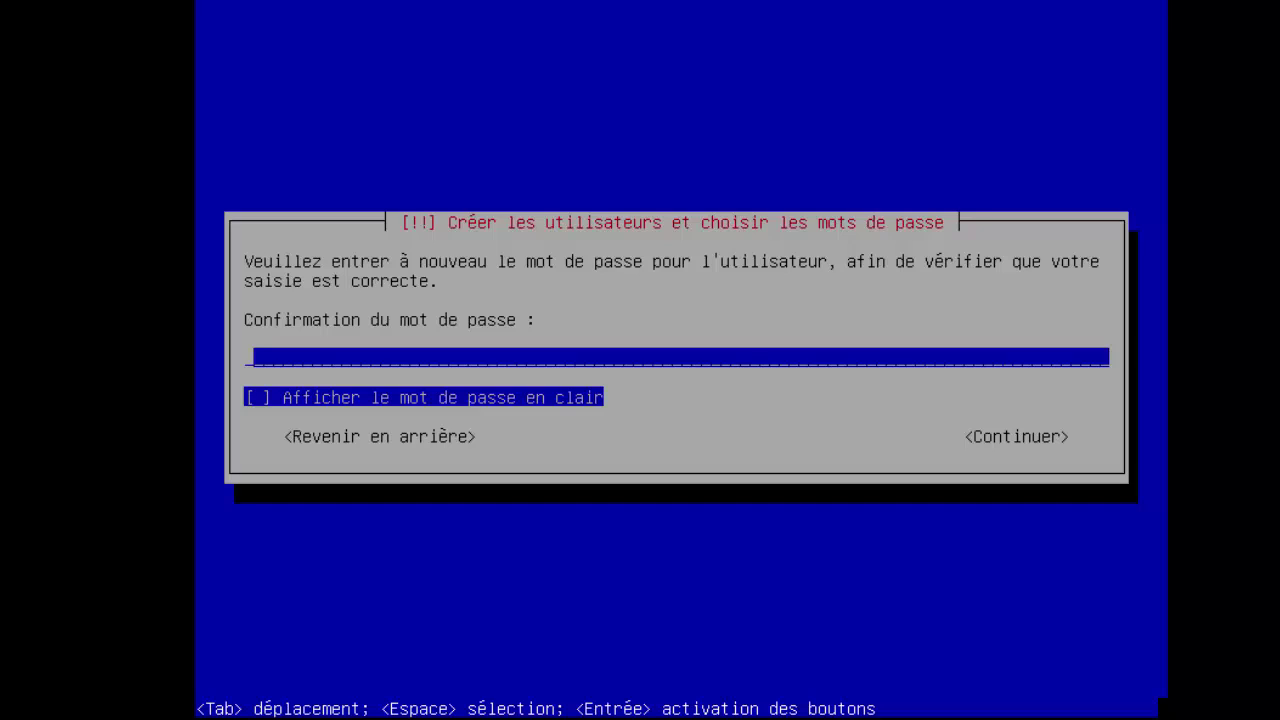
type("*******")
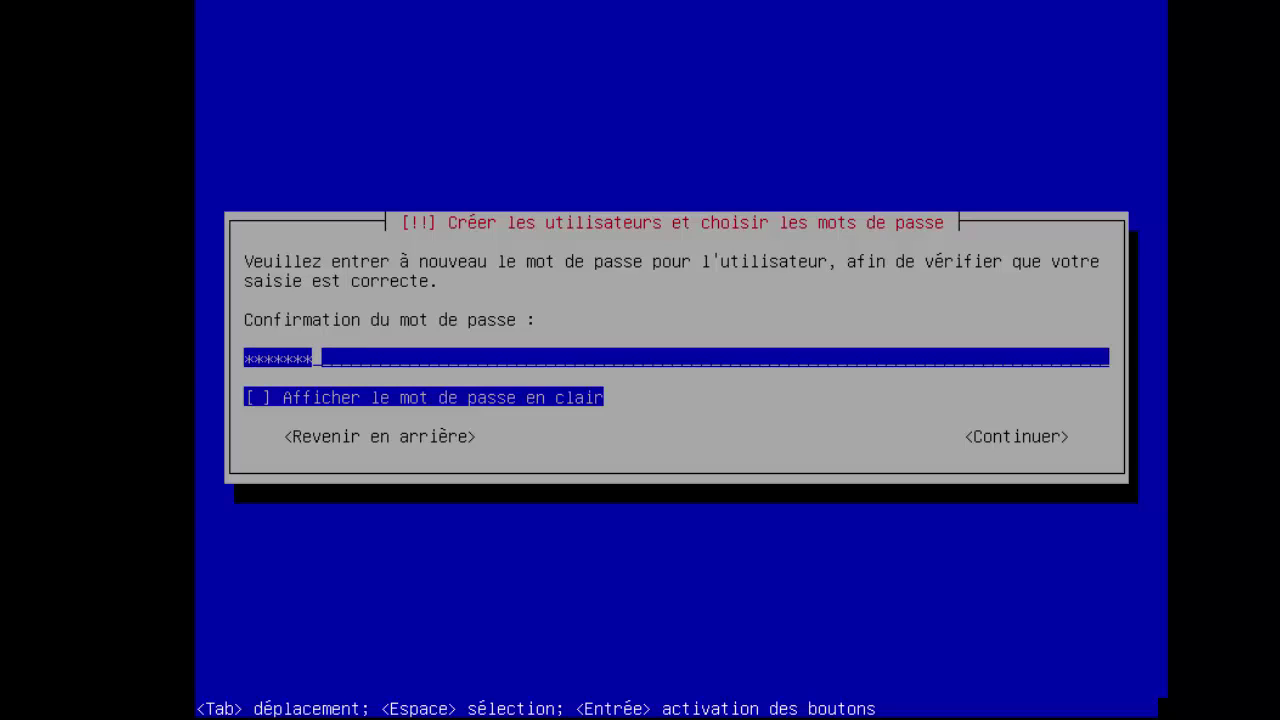
type("*****")
key("Tab")
key("Tab")
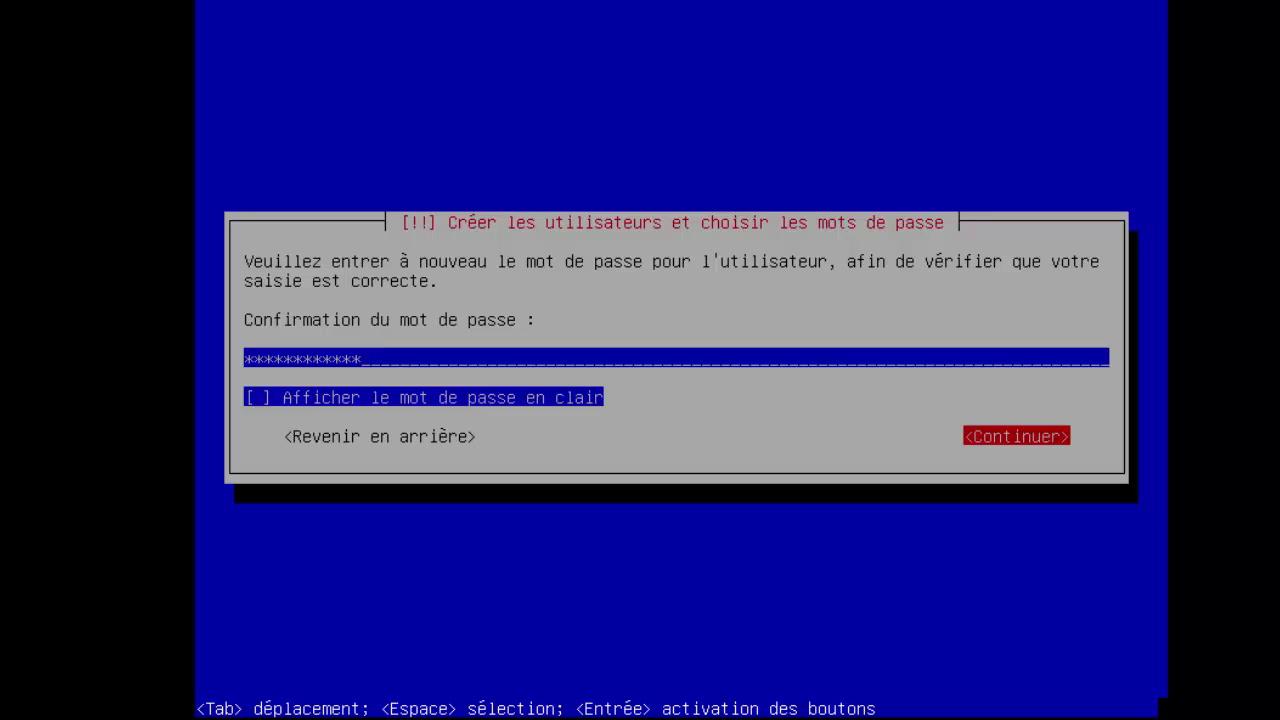
key("Return")
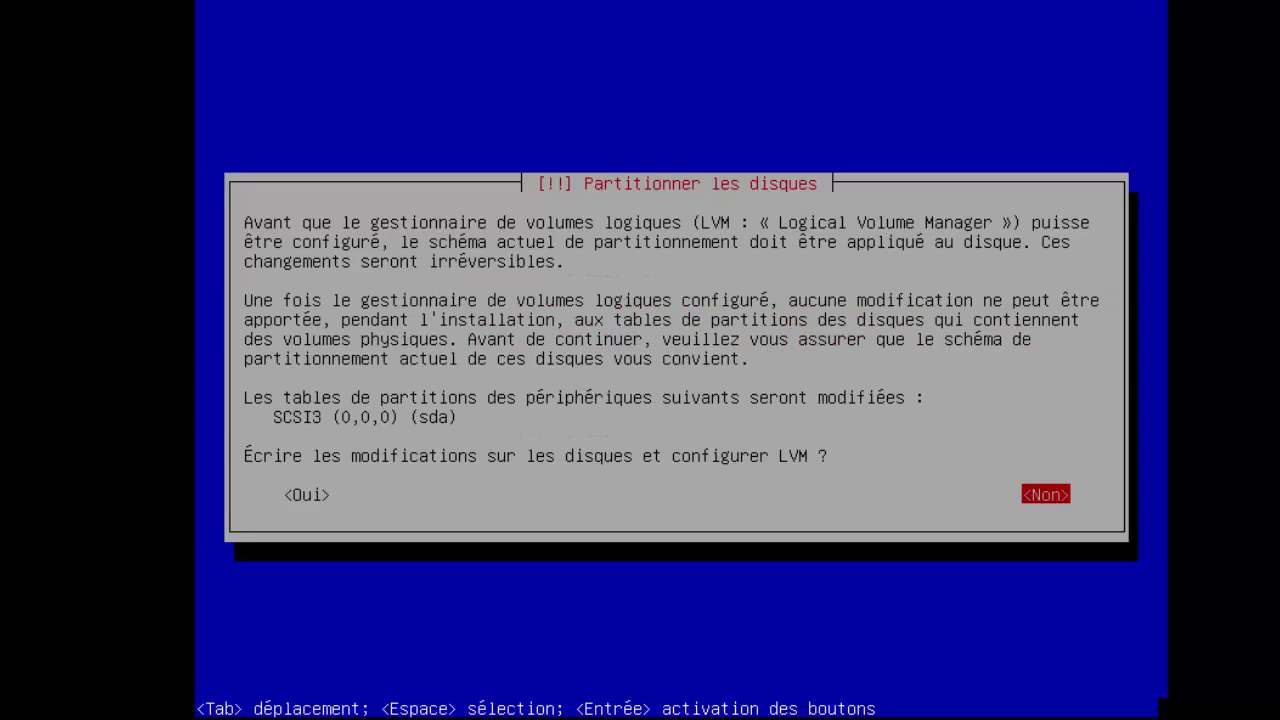
Step: Approve writing the partition changes and configuring LVM on sda, and cancel the random-data erasure of partition 5
key("Left")
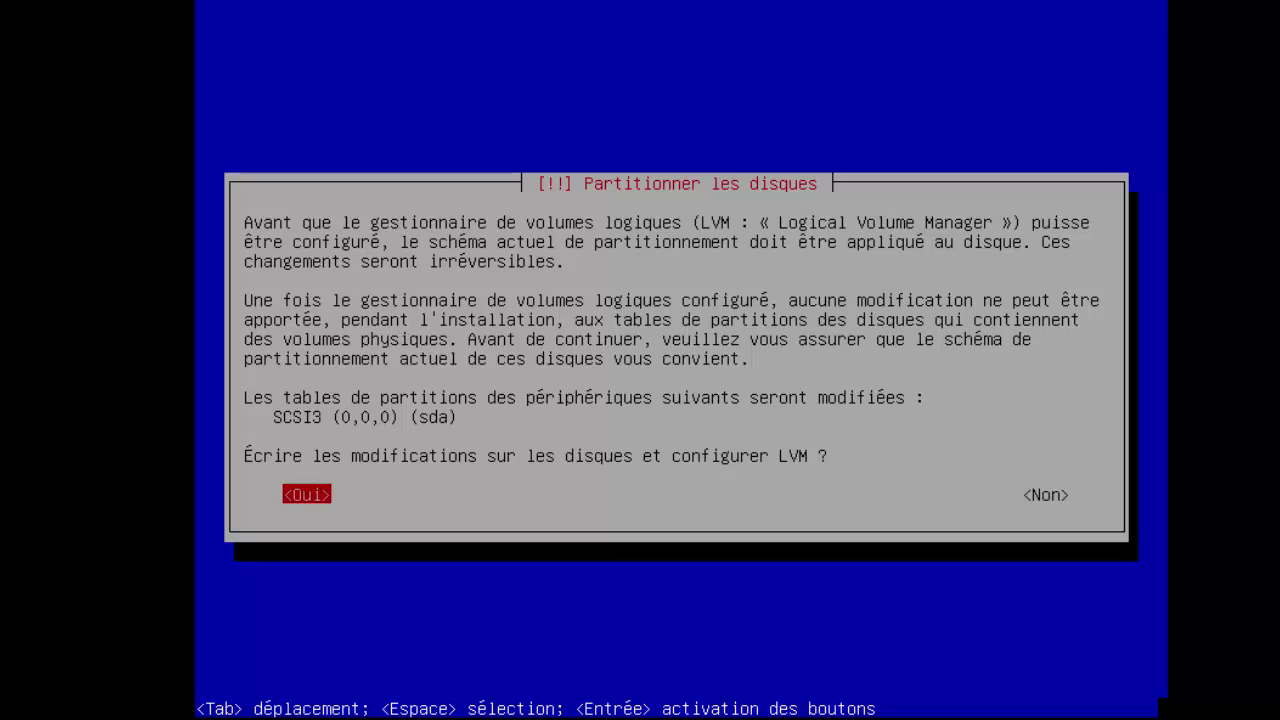
key("Return")
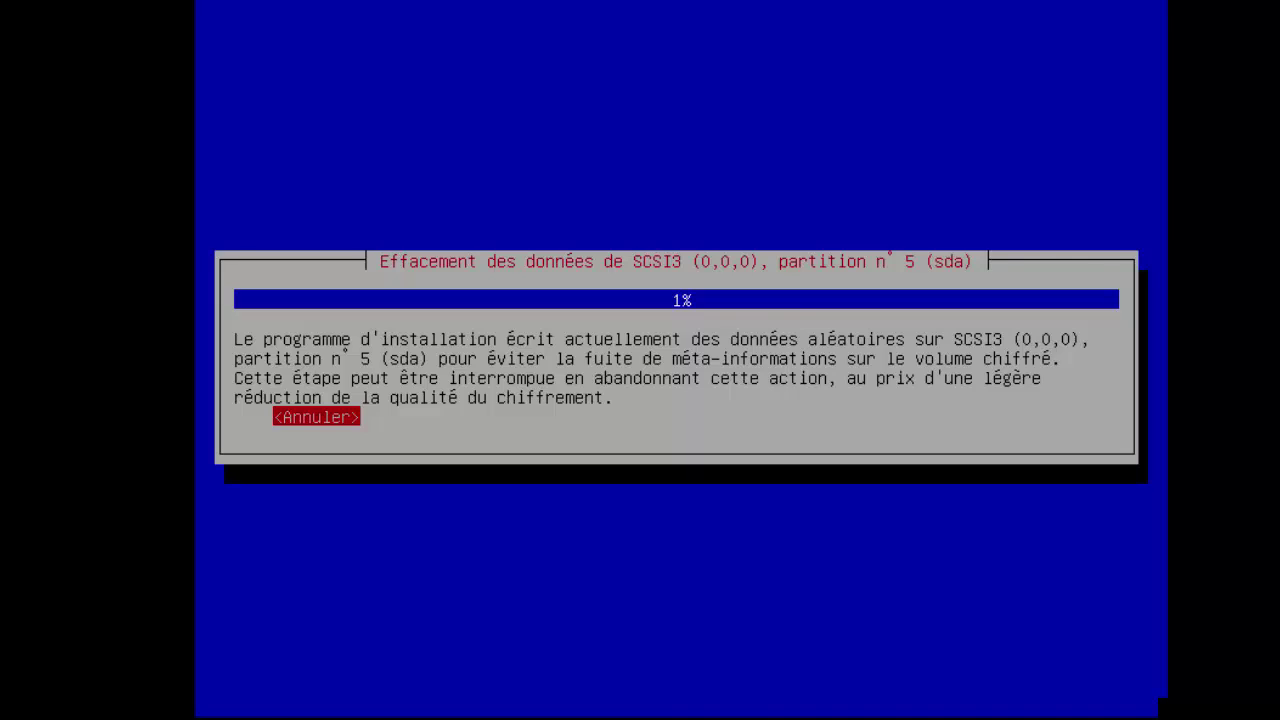
key("Return")
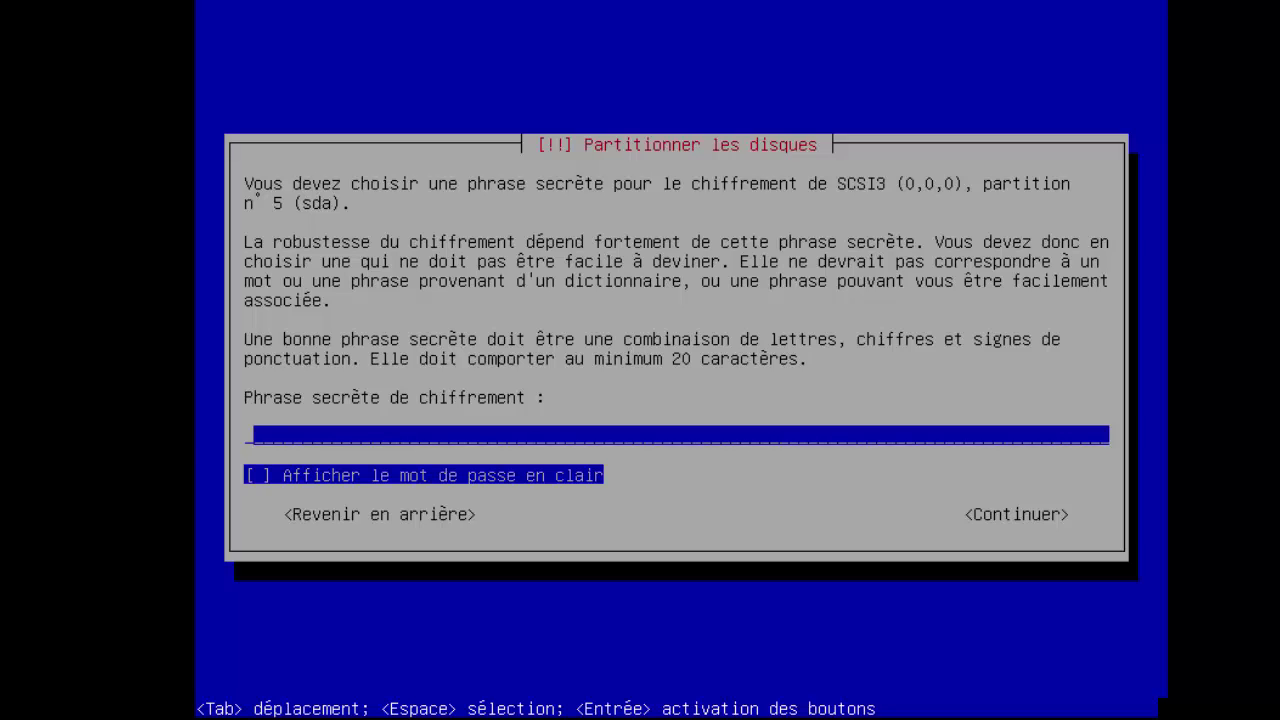
Step: Enter and confirm the encryption passphrase for partition 5 of sda
type("*******")
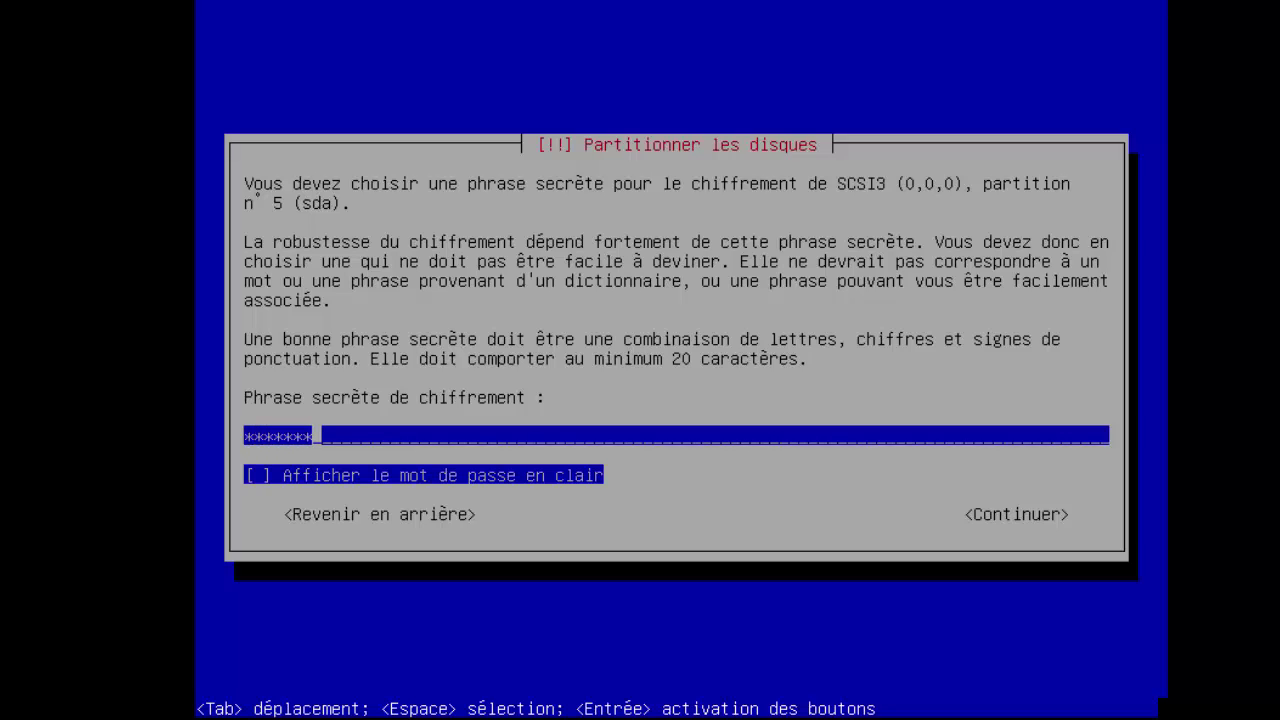
type("****")
key("Tab")
key("Tab")
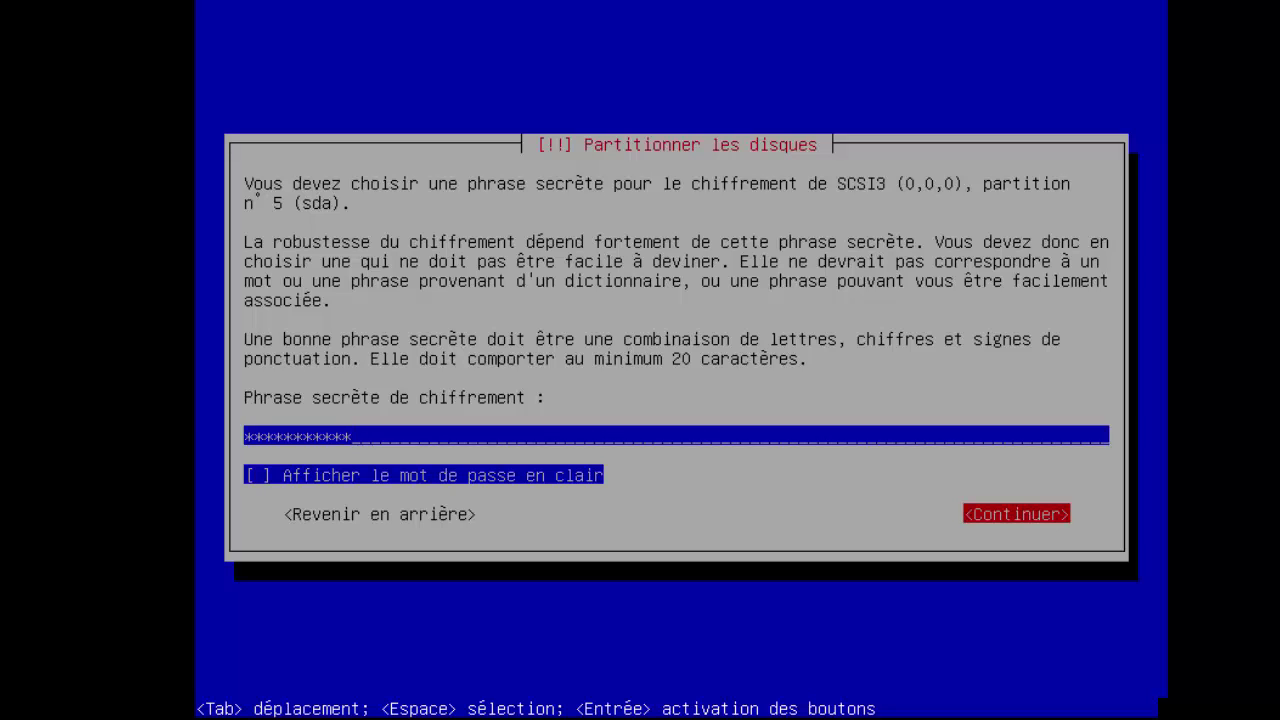
key("Return")
type("*******")
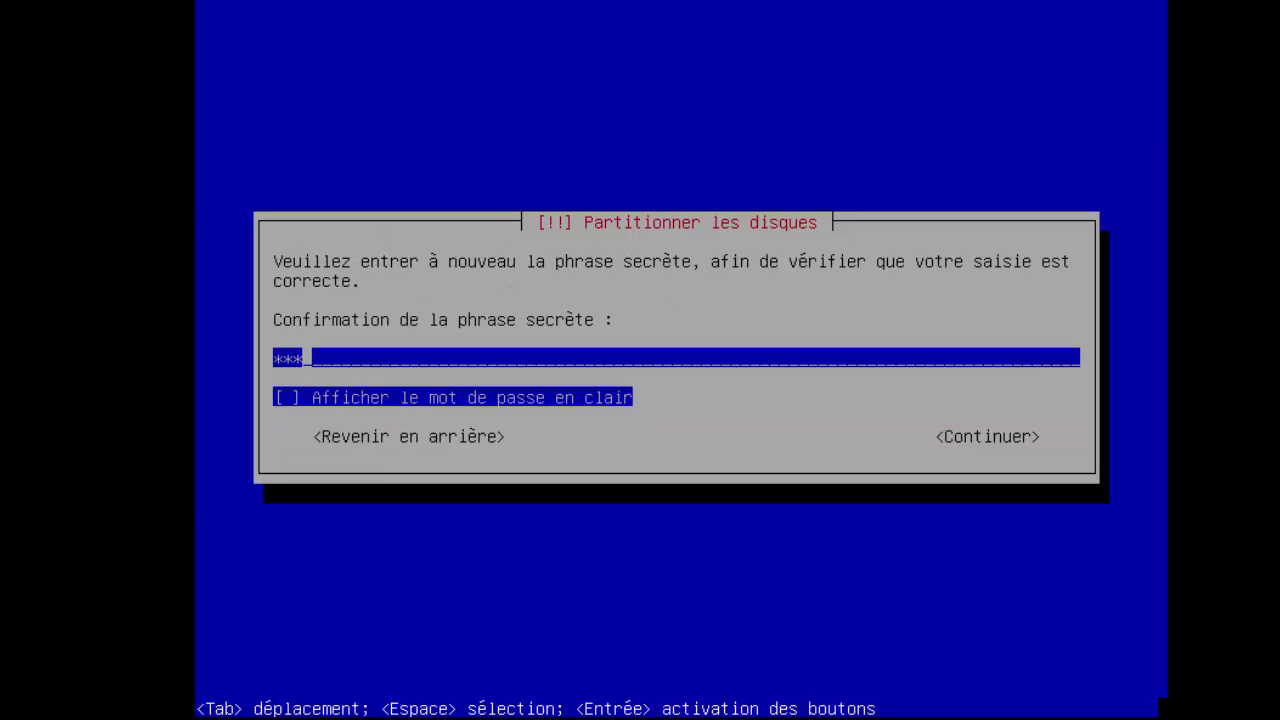
type("****")
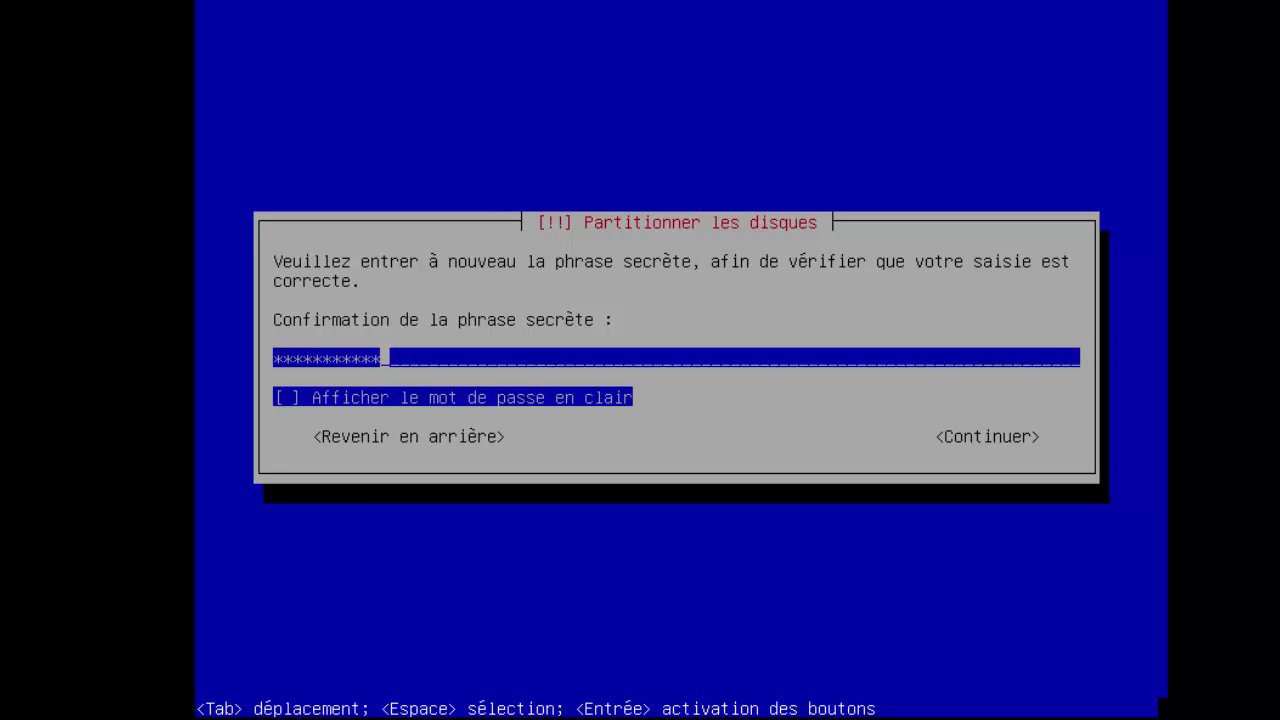
key("Tab")
key("Tab")
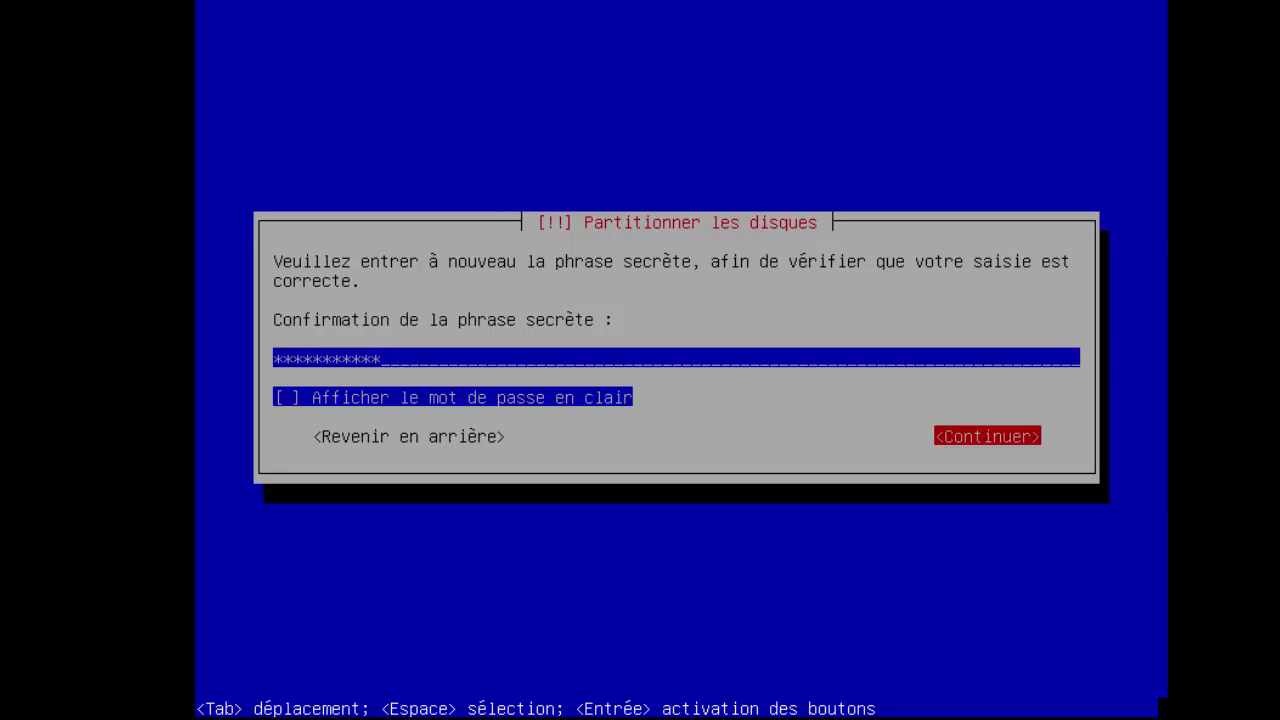
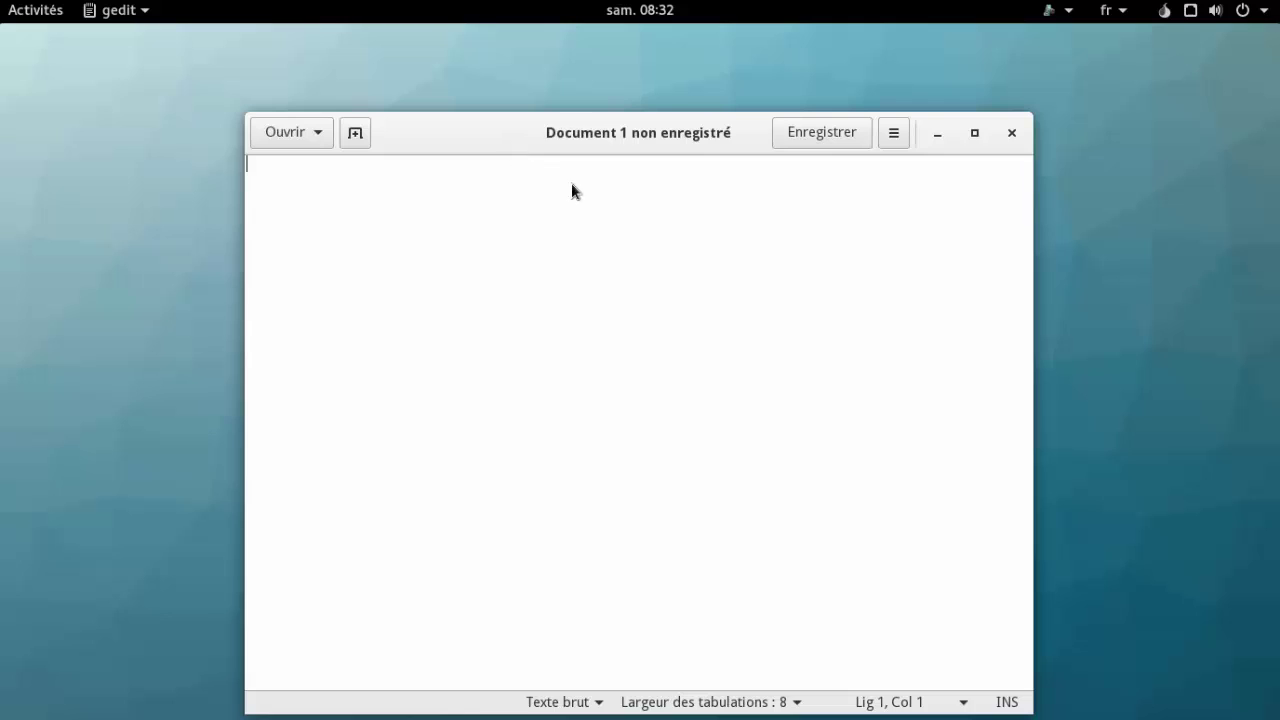
Step: Write "Hello world !" in the blank gedit document
type("H")
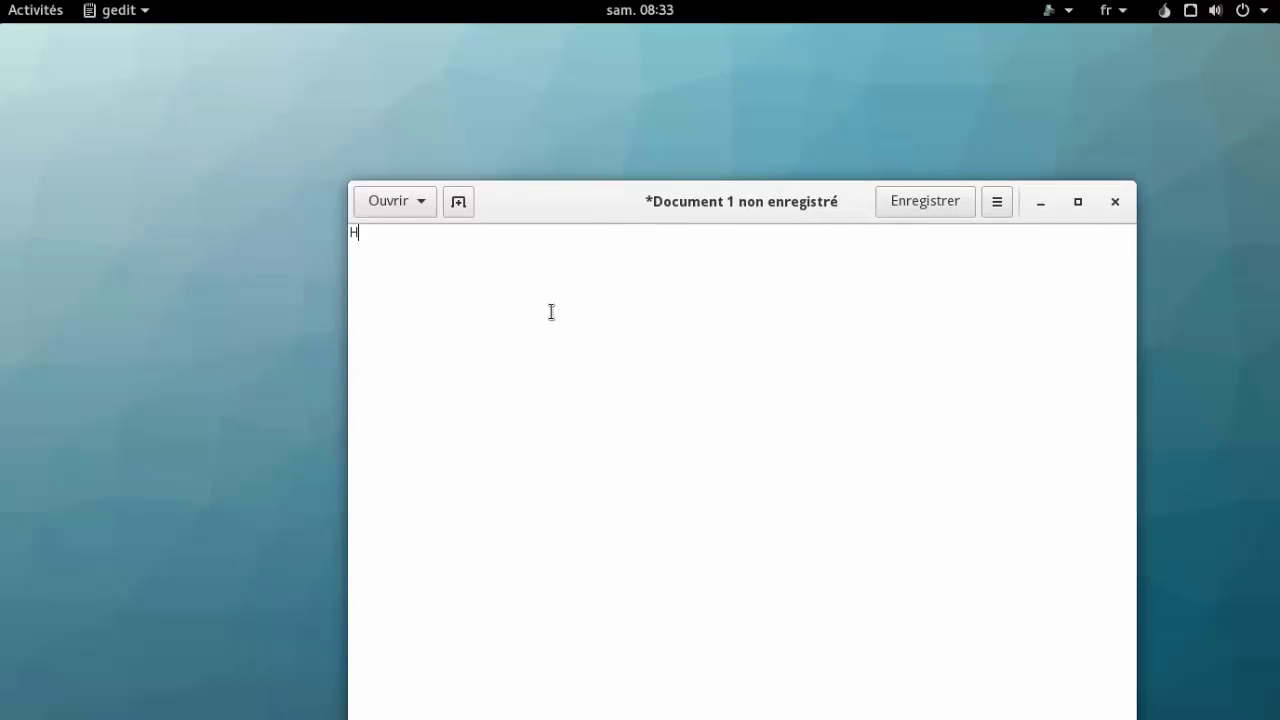
type("ello world !")
Step: Save the text document as "hello world" in the Documents folder and close it
left_click(901, 209)
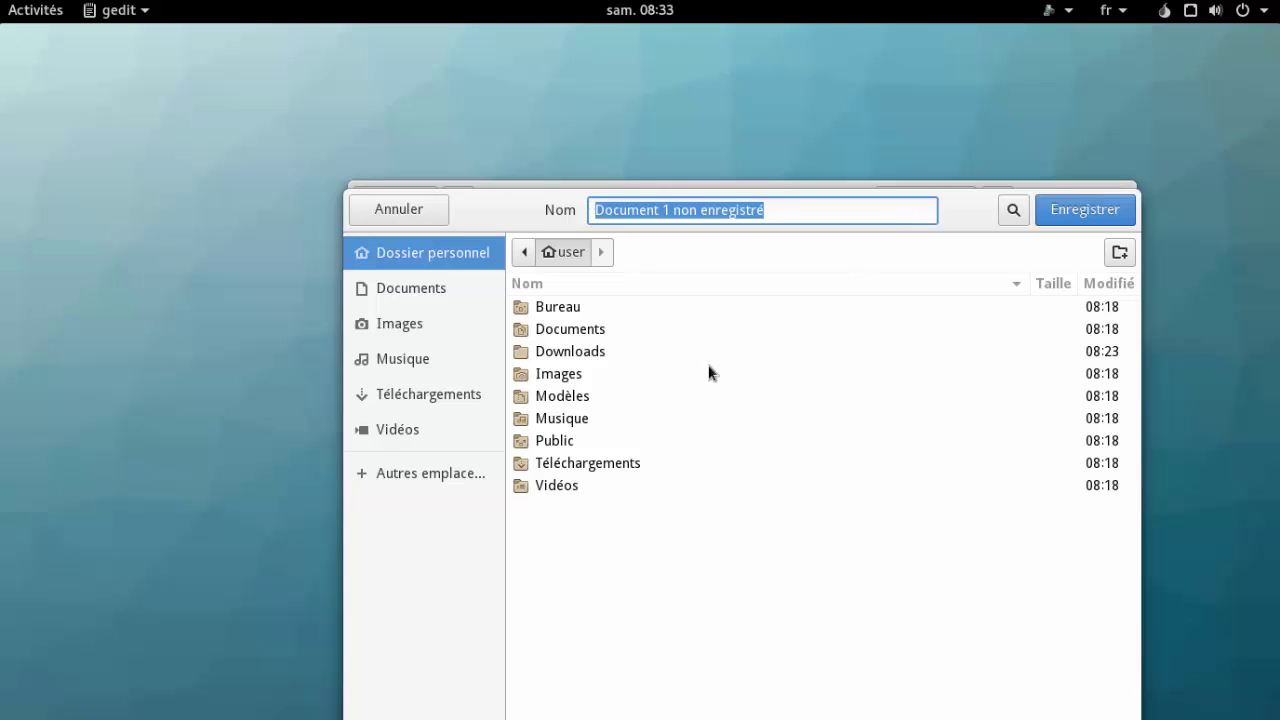
double_click(600, 331)
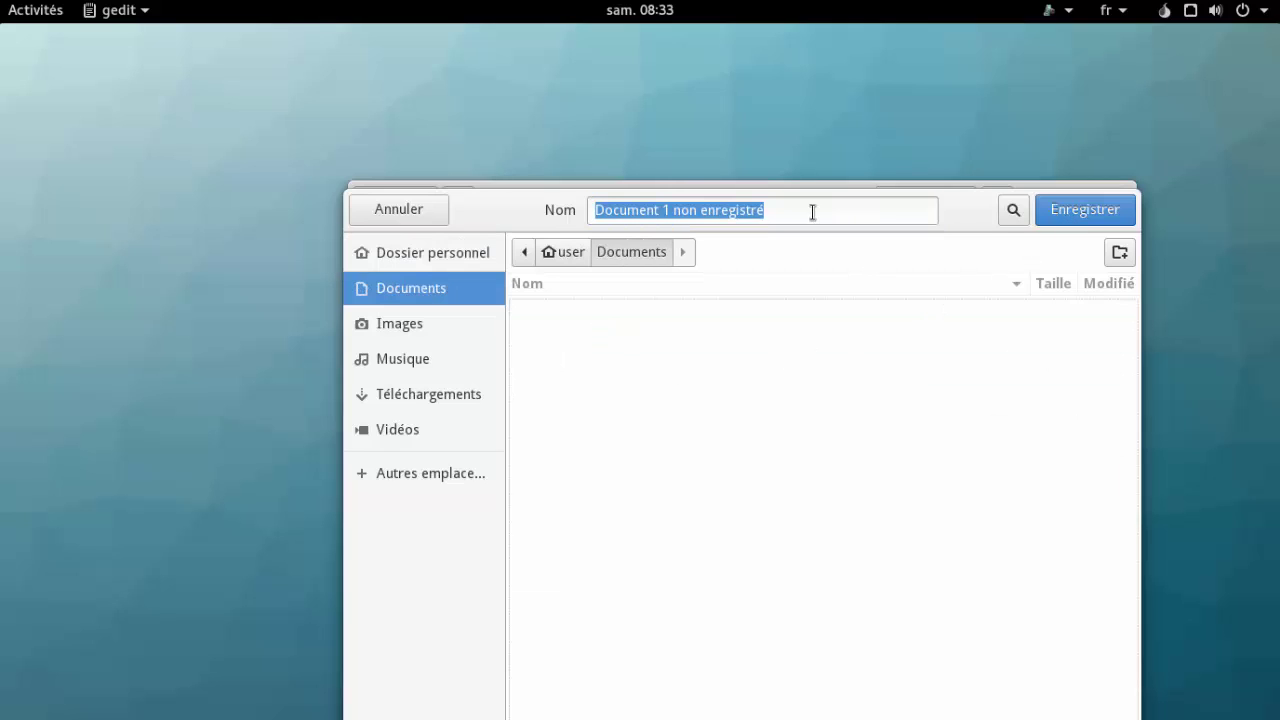
left_click_drag(775, 212, 727, 240)
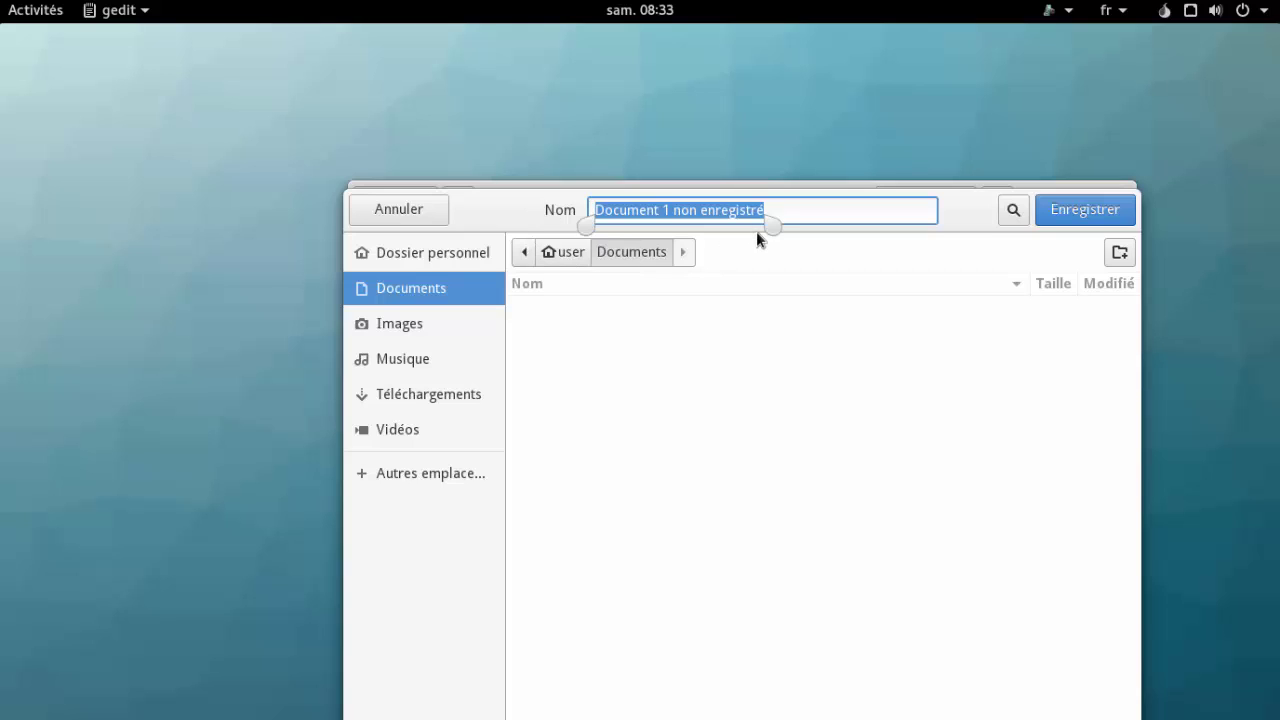
type("hello wo")
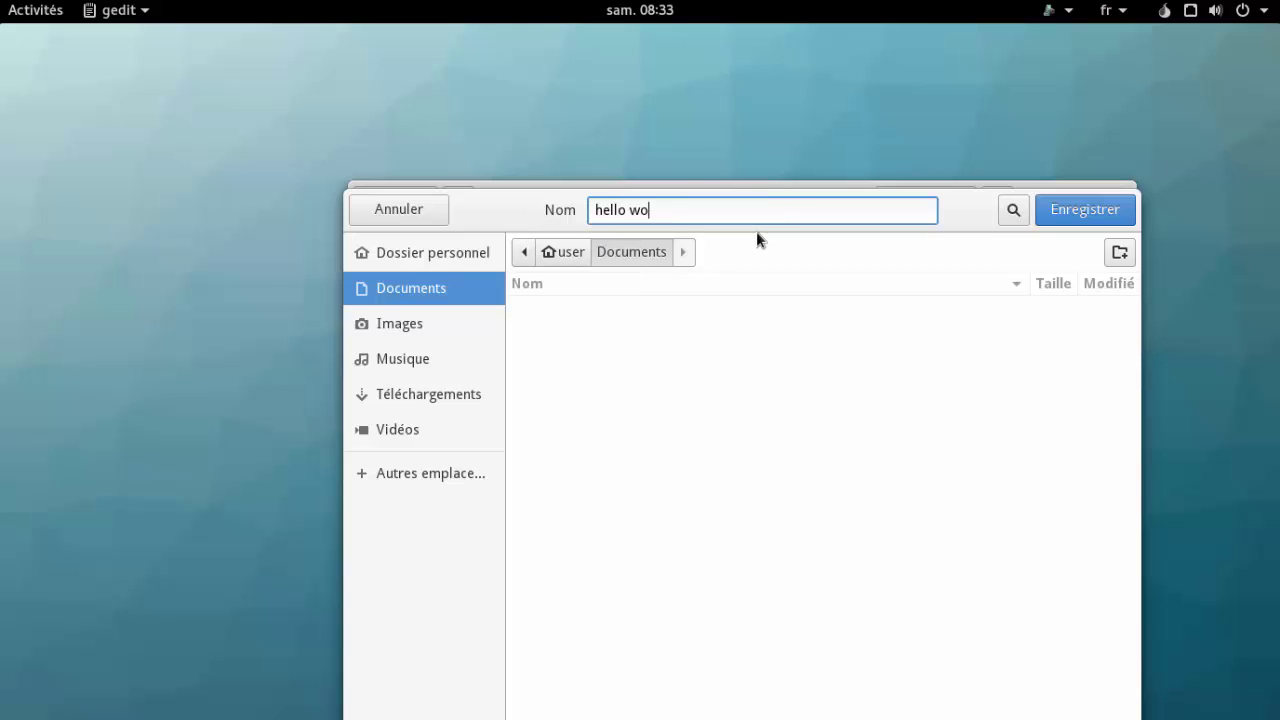
type("rld")
left_click(1062, 212)
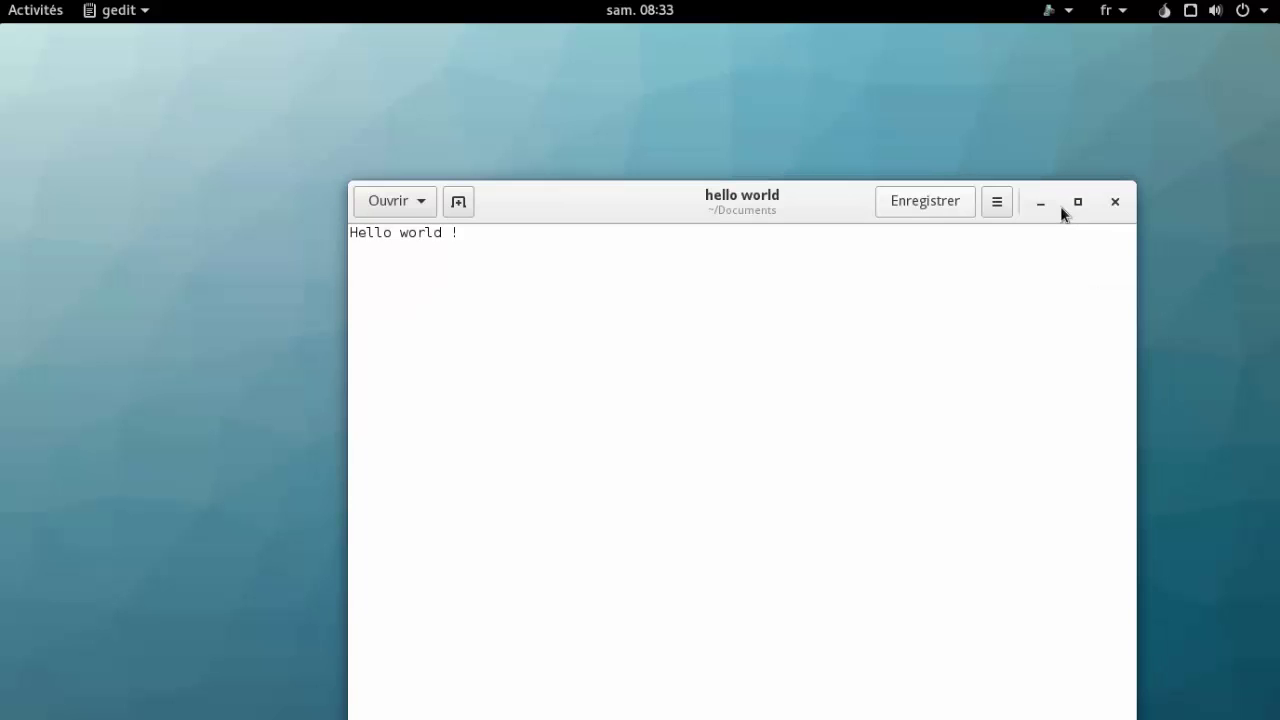
left_click(1115, 203)
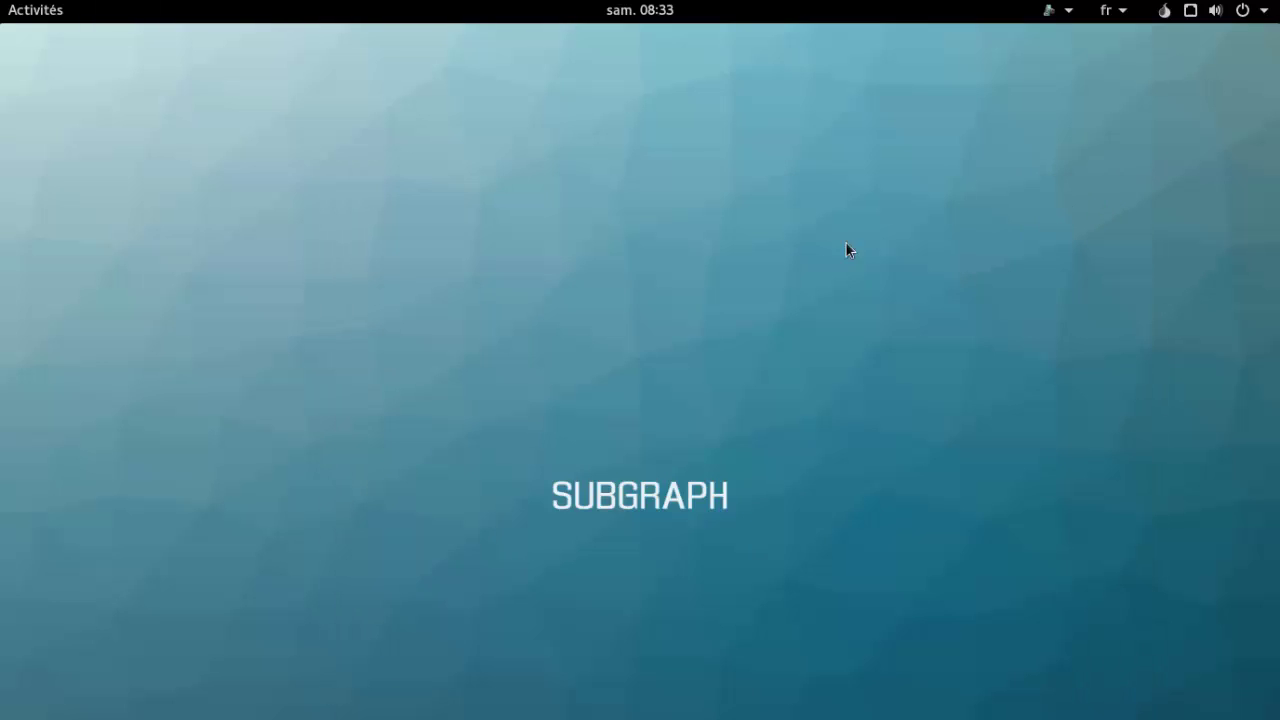
Step: Open the file manager, browse to the Documents folder and locate the hello world file
left_click(56, 18)
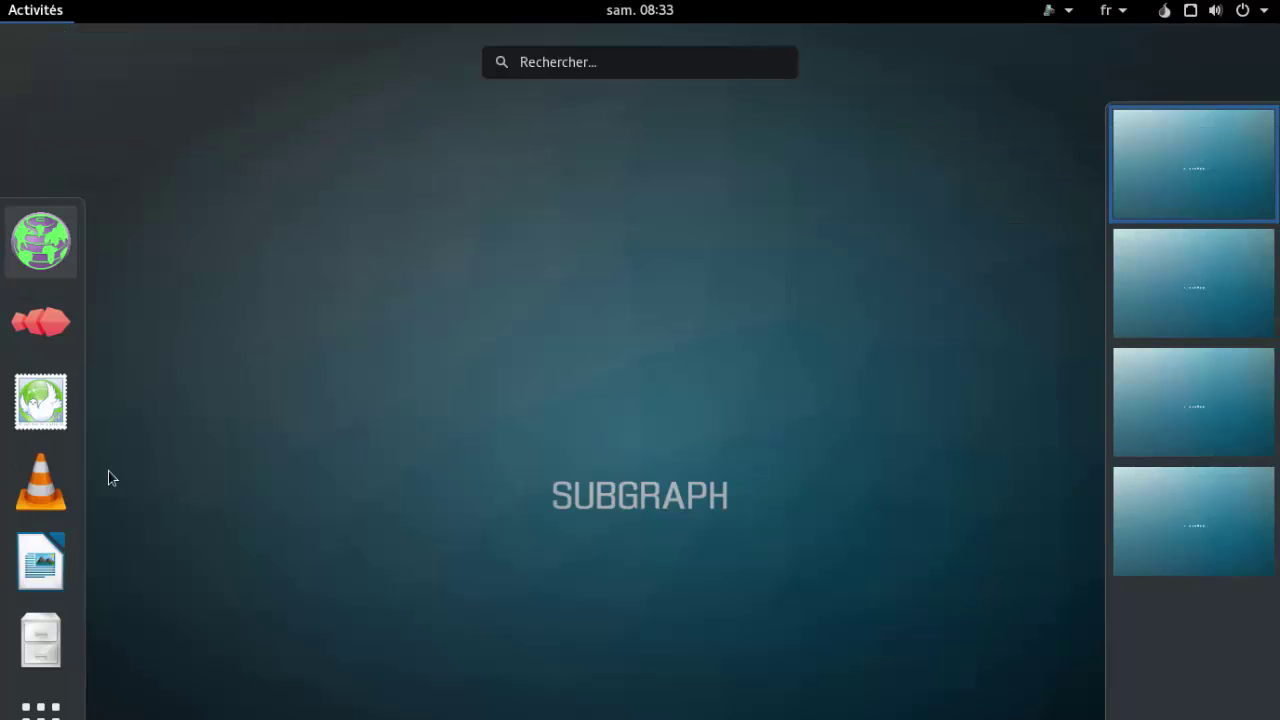
left_click(80, 625)
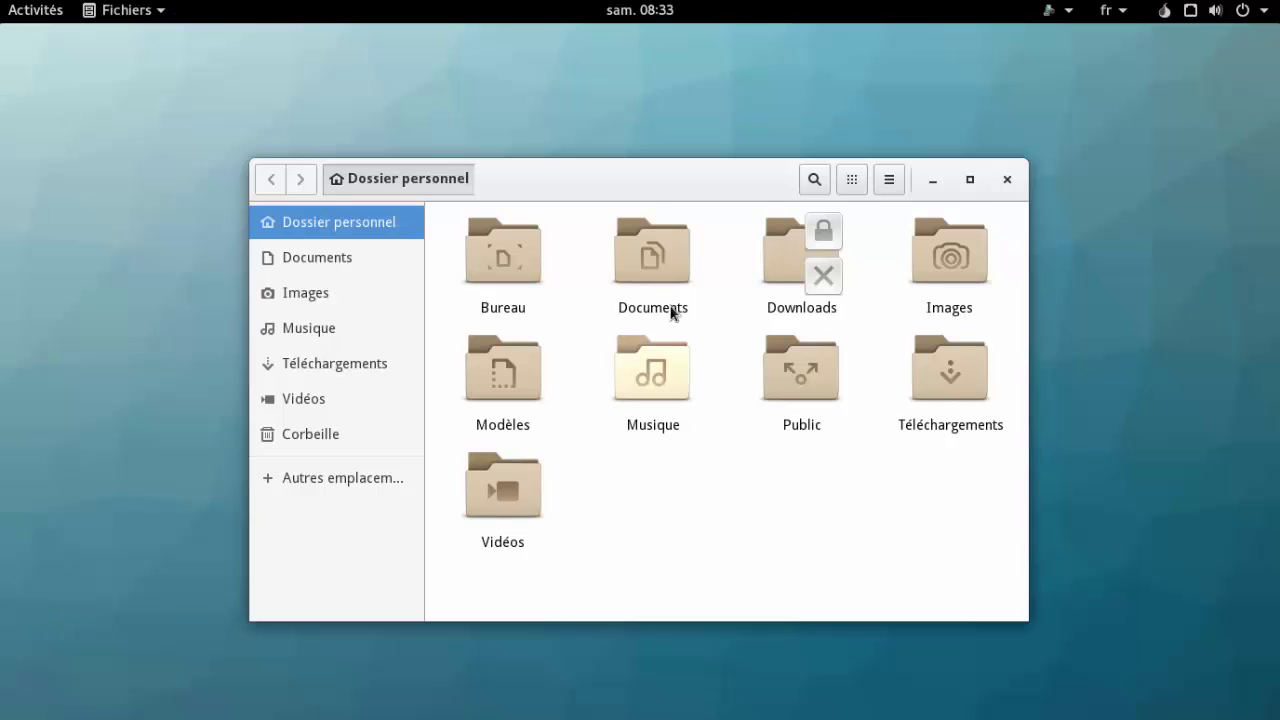
double_click(660, 268)
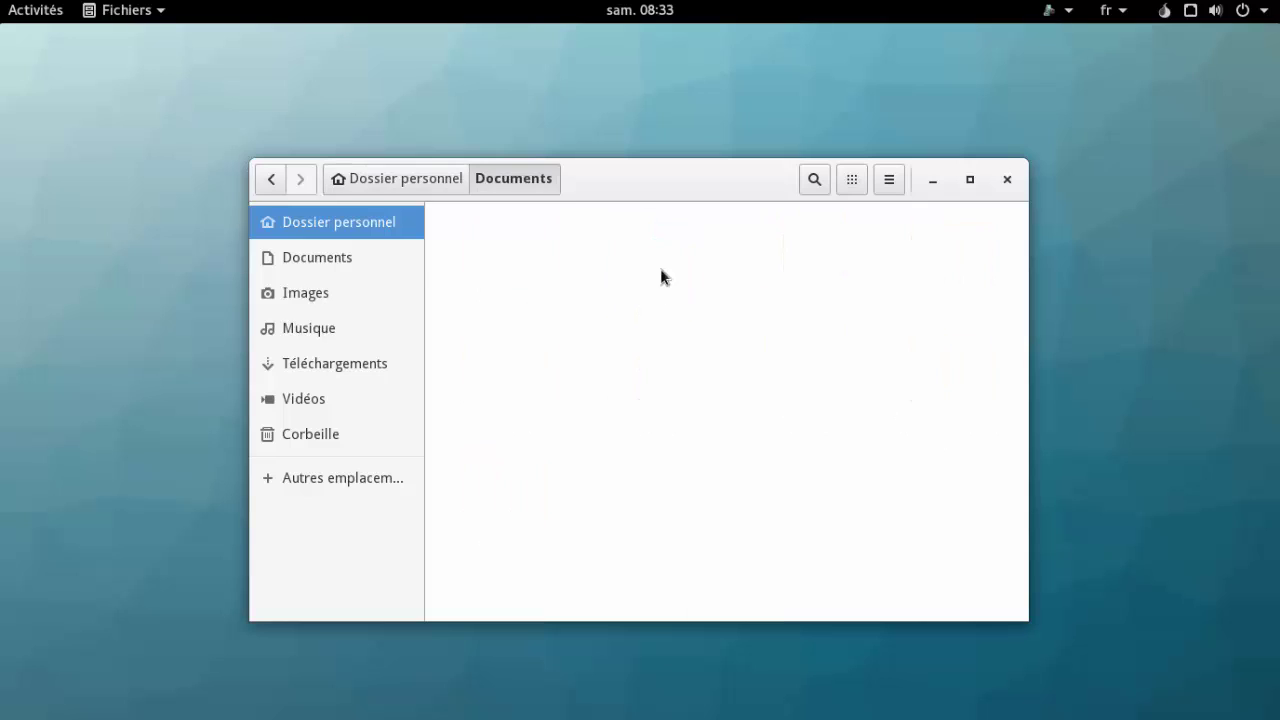
left_click(530, 300)
left_click(523, 400)
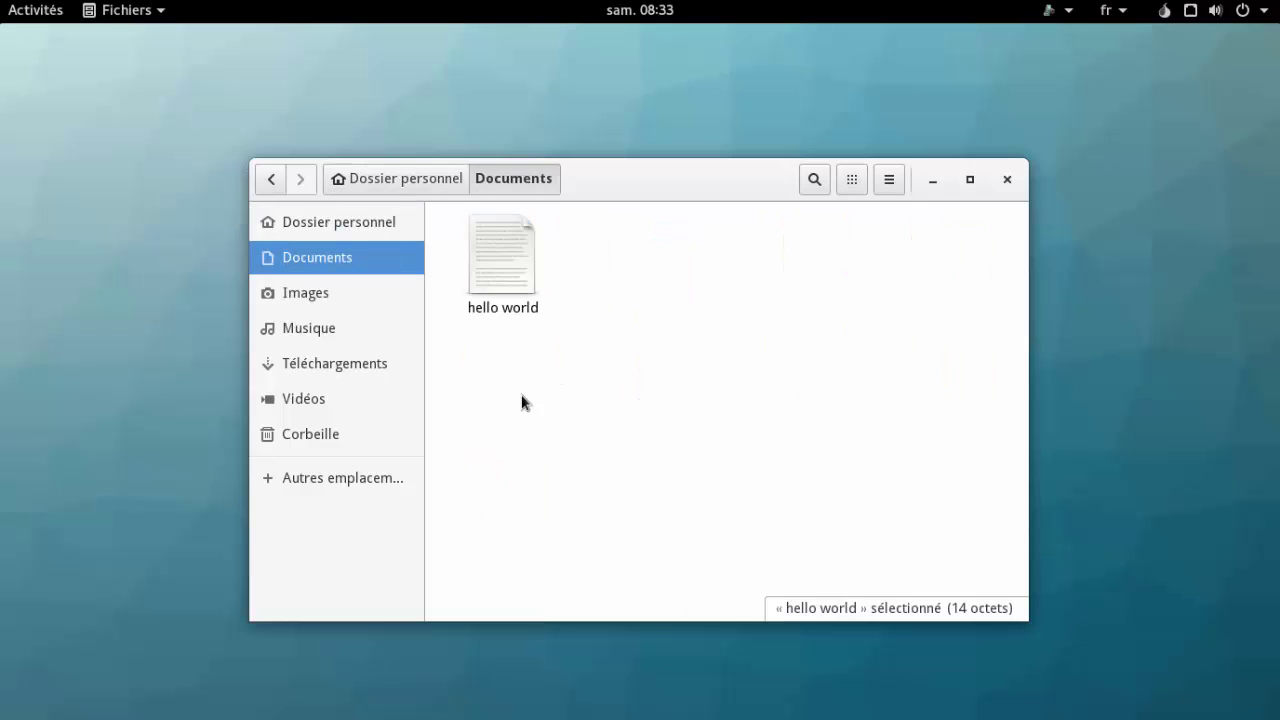
left_click(517, 283)
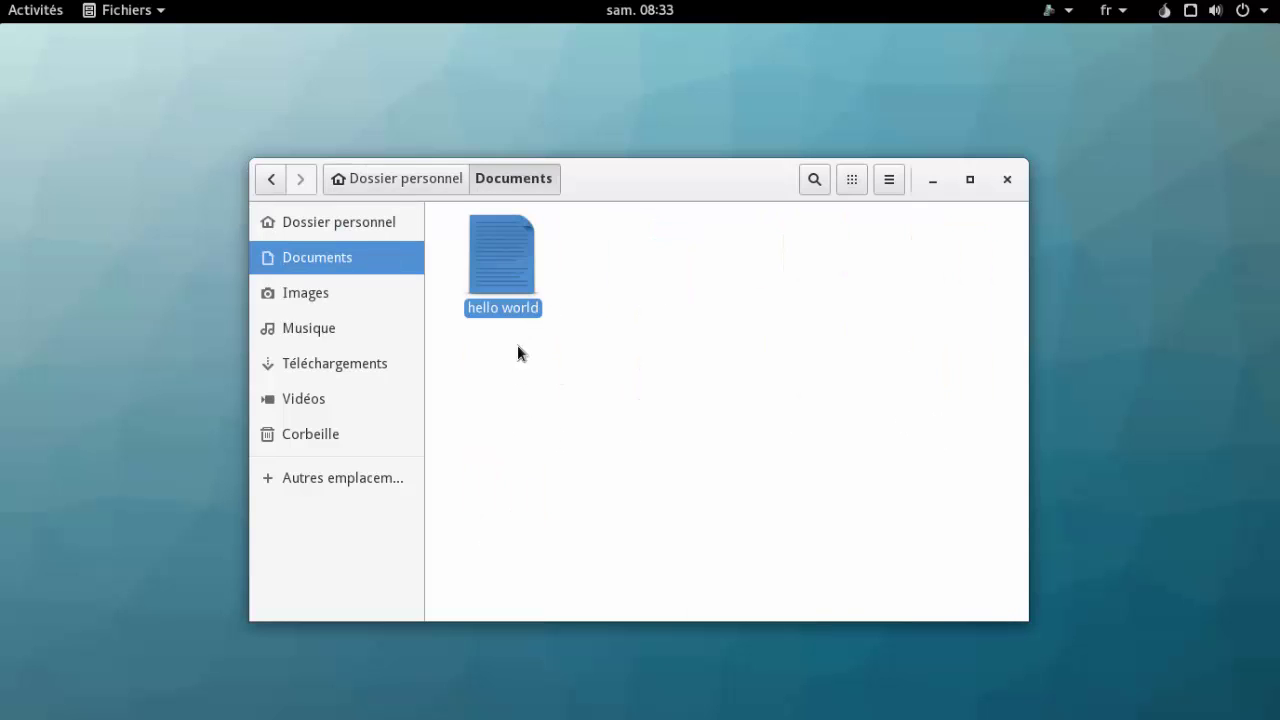
Step: Return to the home folder and try to open its Downloads folder
left_click(420, 186)
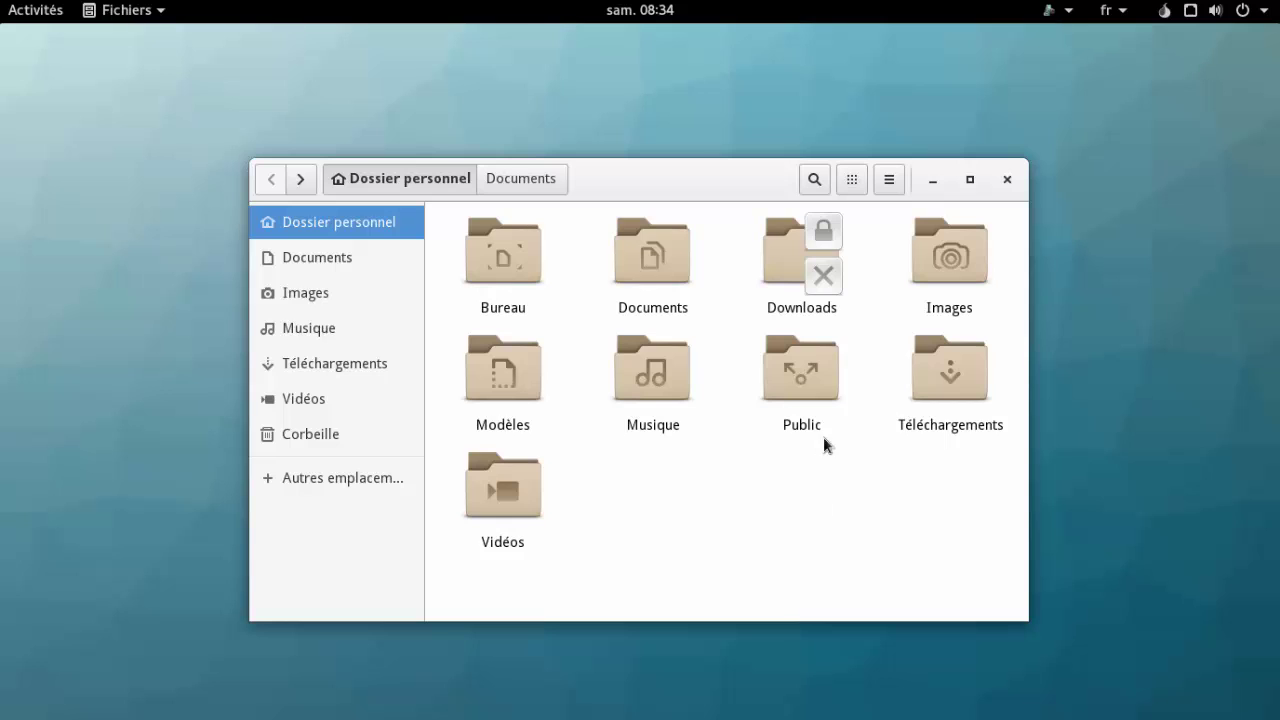
double_click(816, 260)
key("Return")
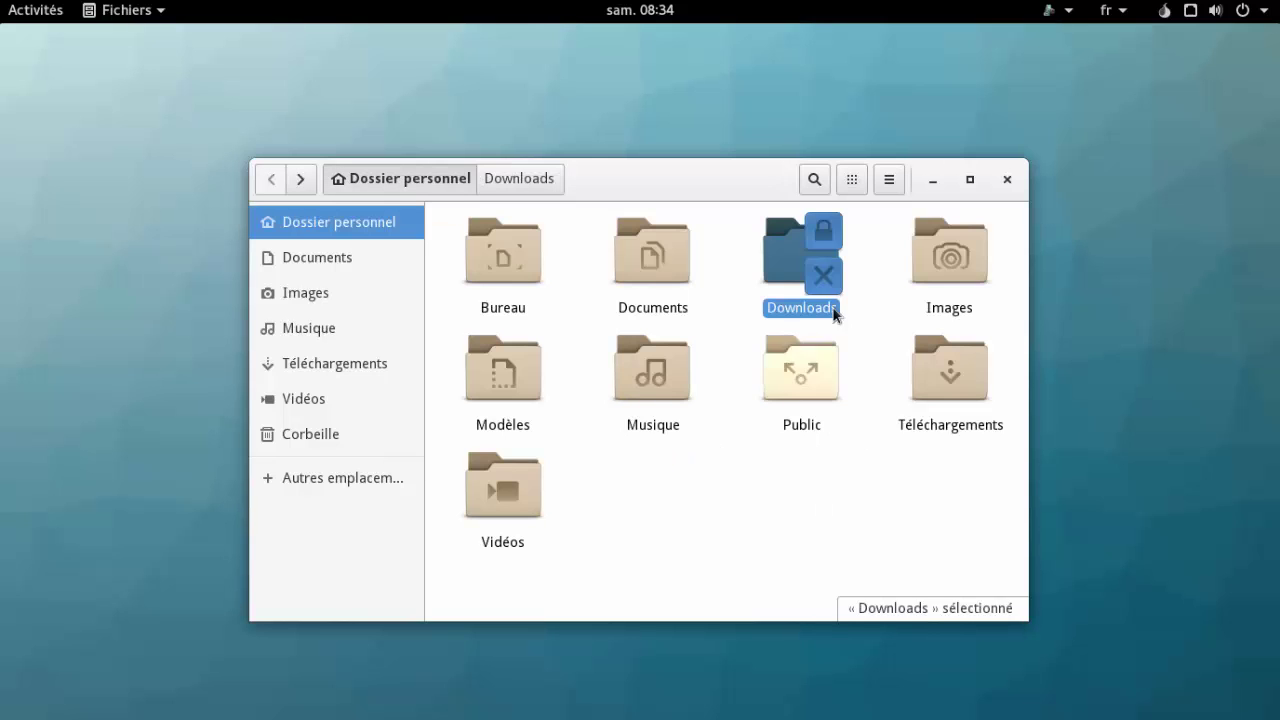
double_click(825, 265)
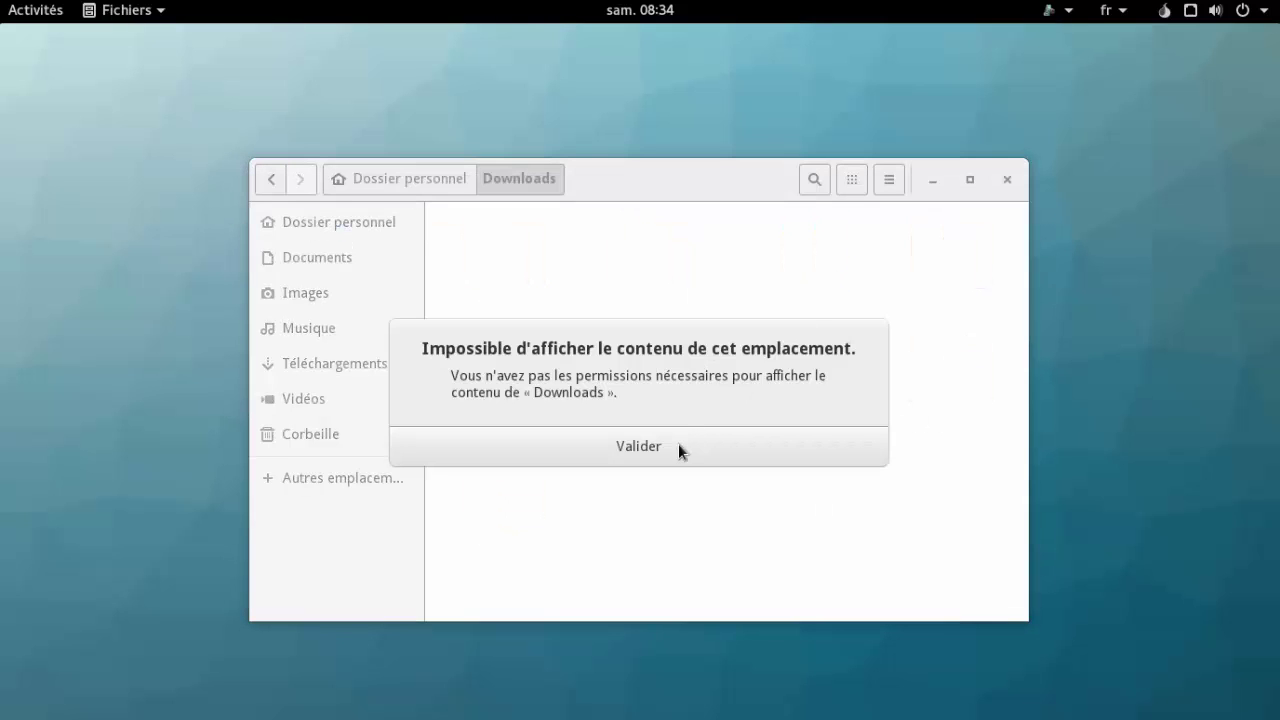
left_click(645, 446)
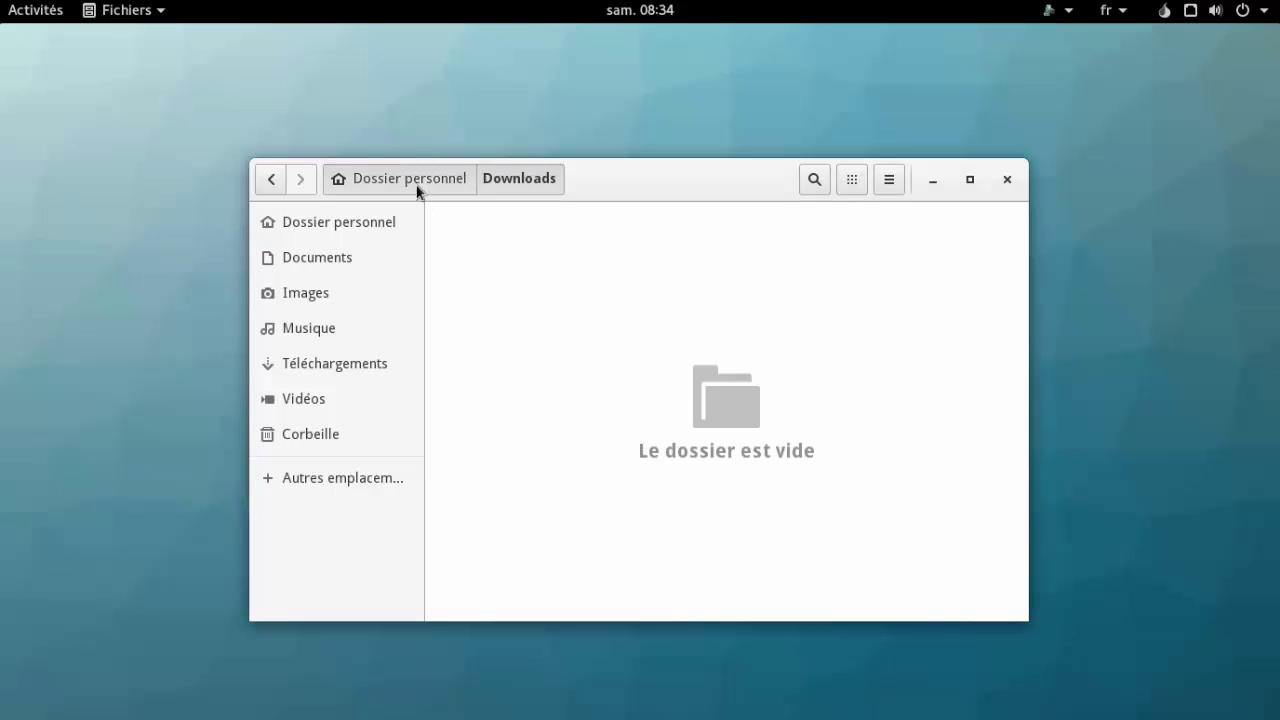
Step: Go back to the home folder, view the Documents folder again and close the file manager
left_click(417, 186)
left_click(856, 261)
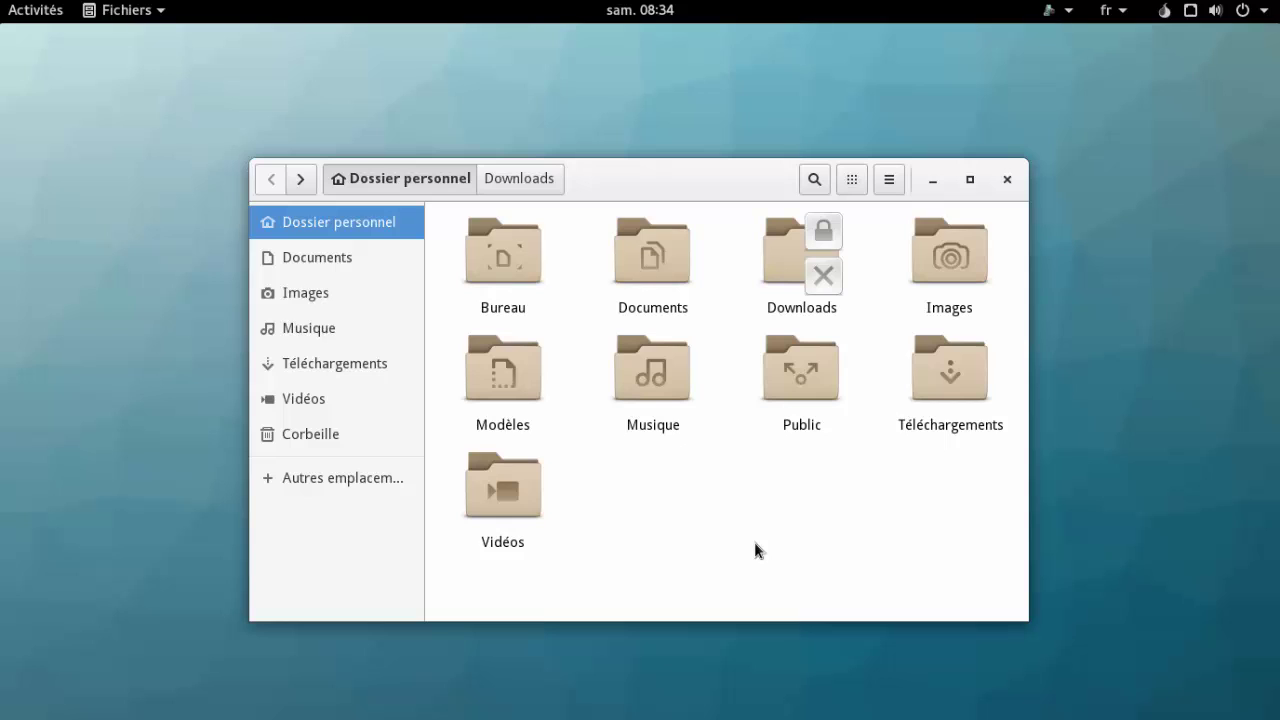
double_click(672, 262)
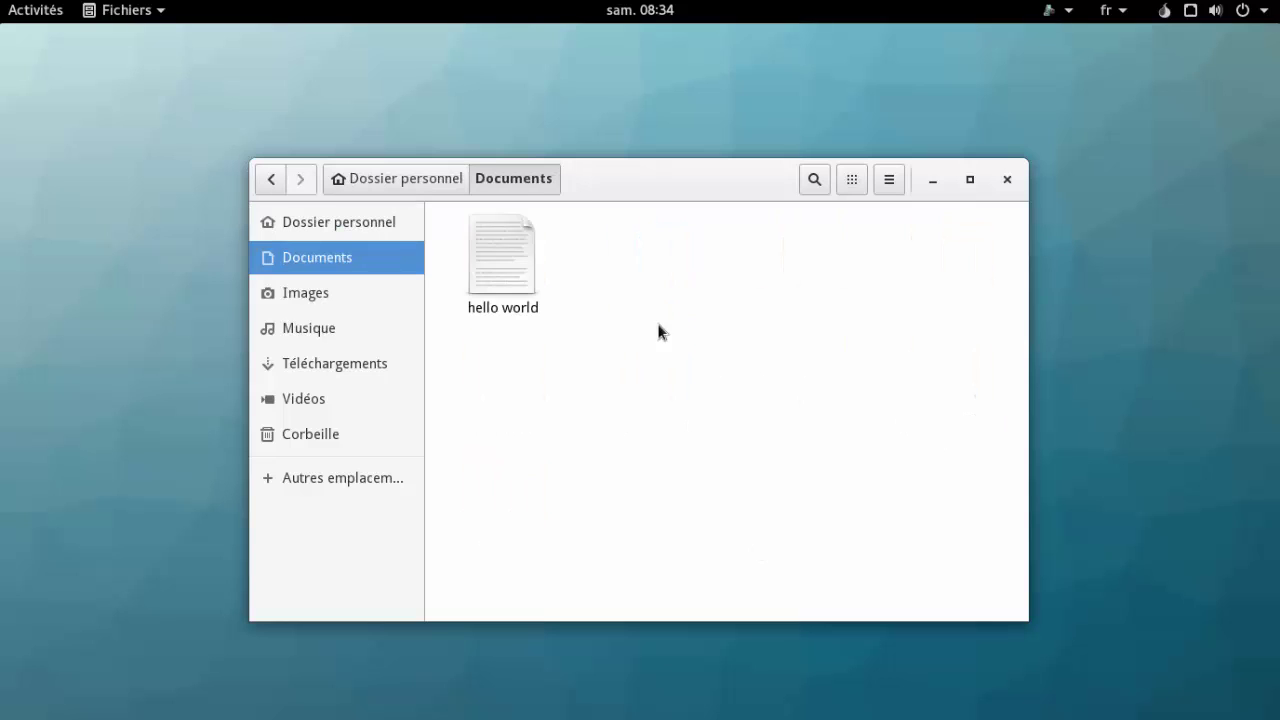
left_click(1008, 179)
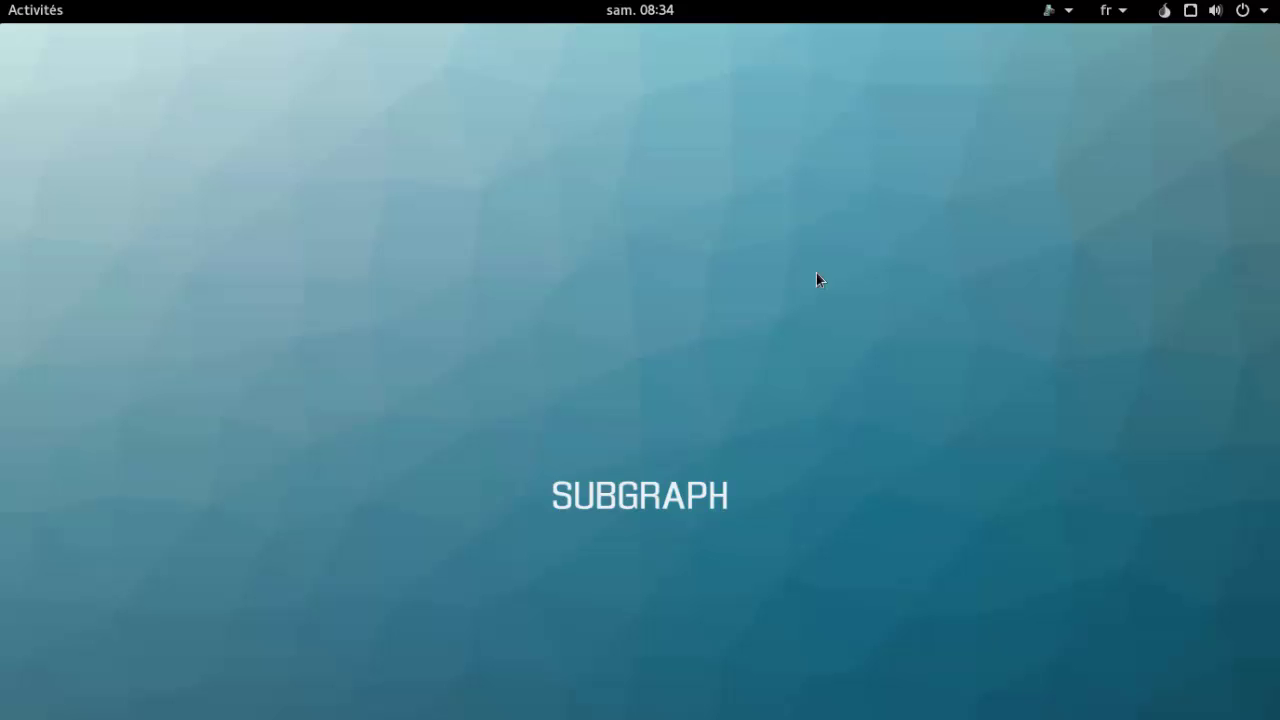
Step: Launch LibreOffice Writer and bring up its Open dialog
left_click(50, 16)
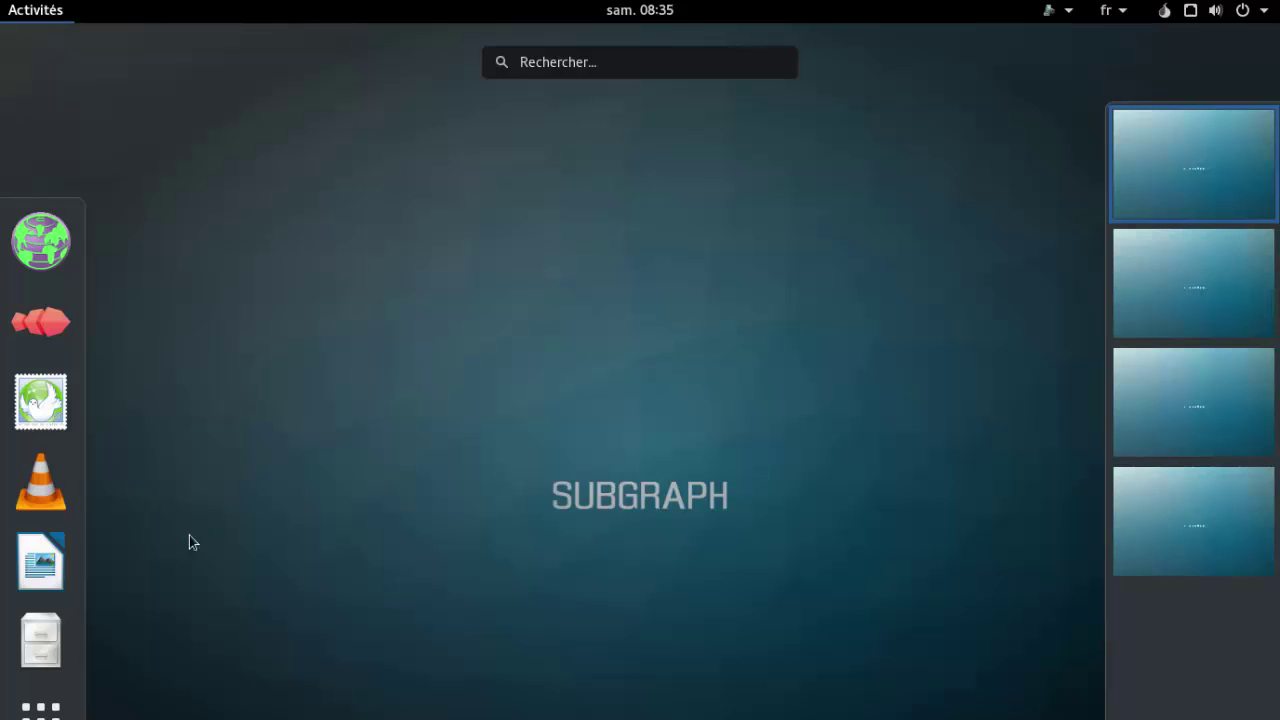
left_click(47, 572)
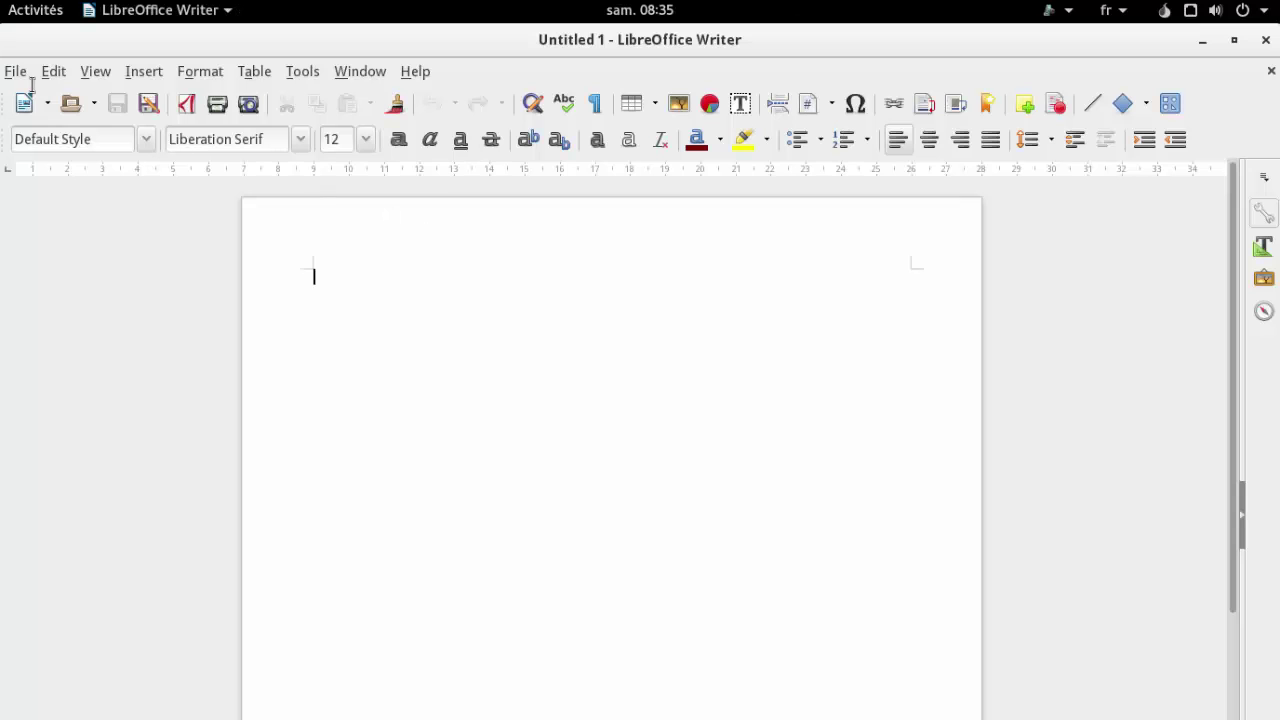
left_click(19, 78)
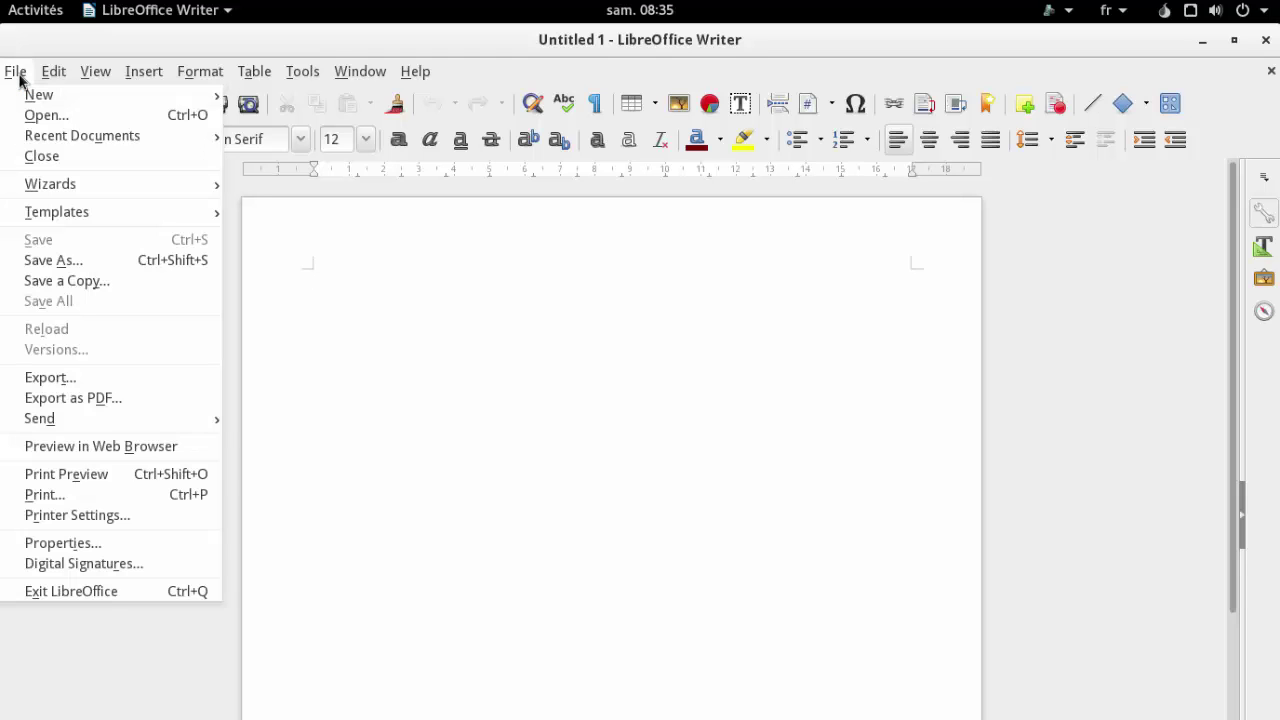
left_click(53, 114)
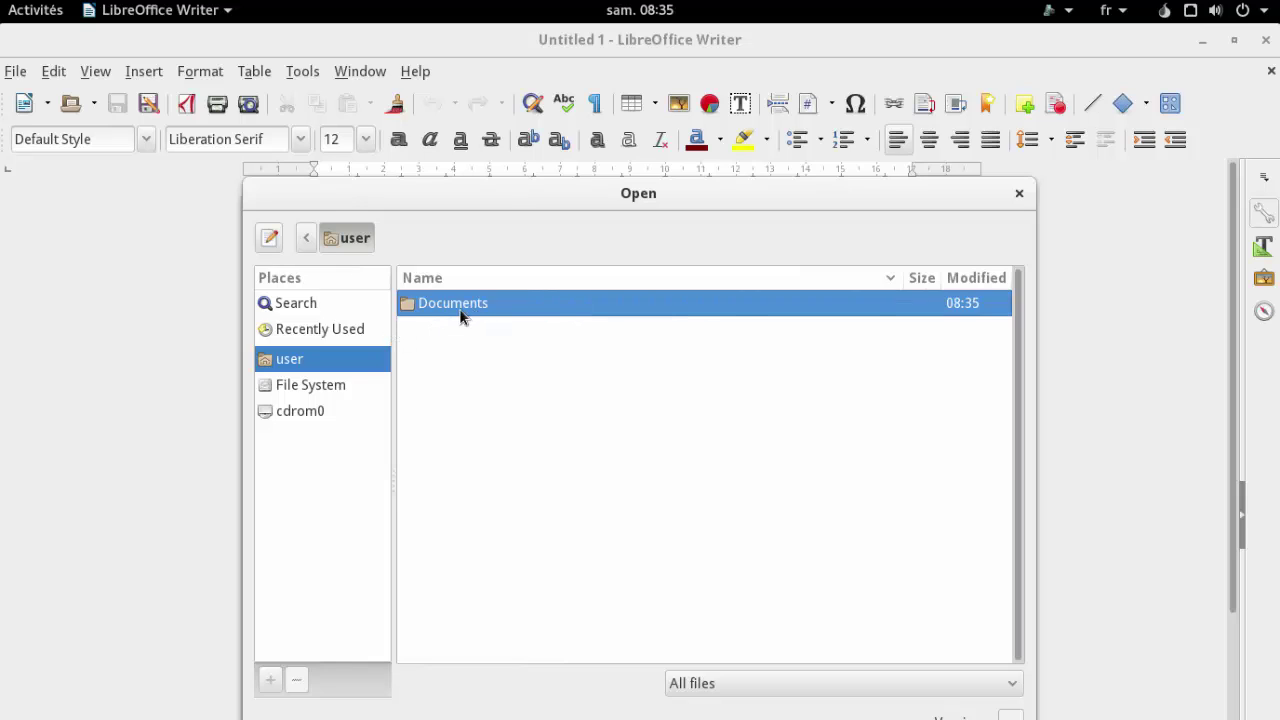
Step: Look through the Documents, LibreOffice and user folders for hello world, cancel the Open dialog, and view the list of running sandboxes
double_click(459, 308)
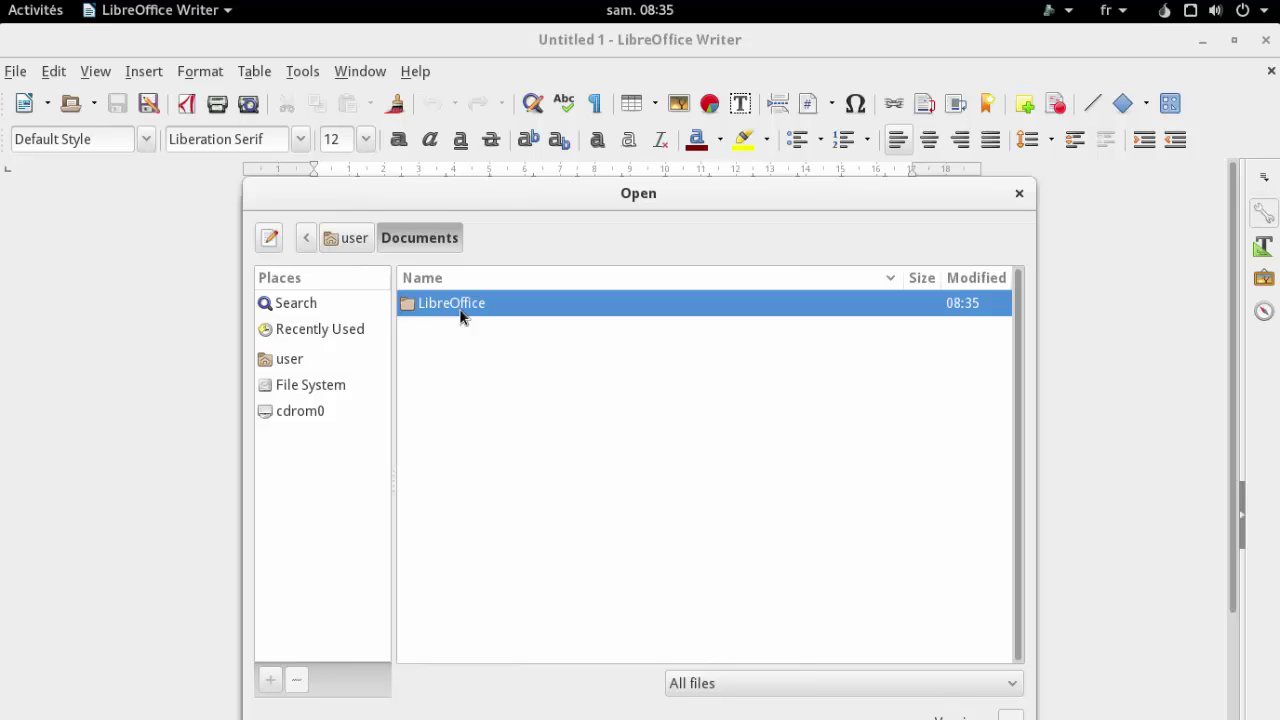
double_click(460, 310)
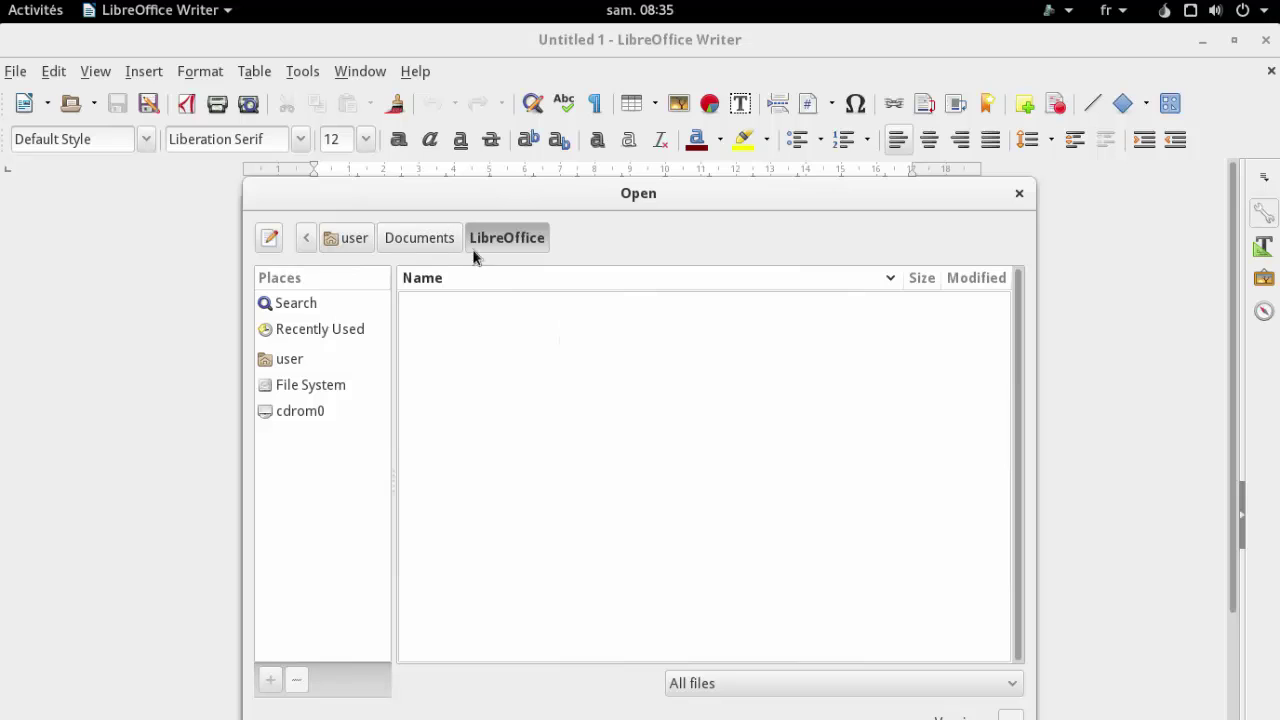
left_click(431, 241)
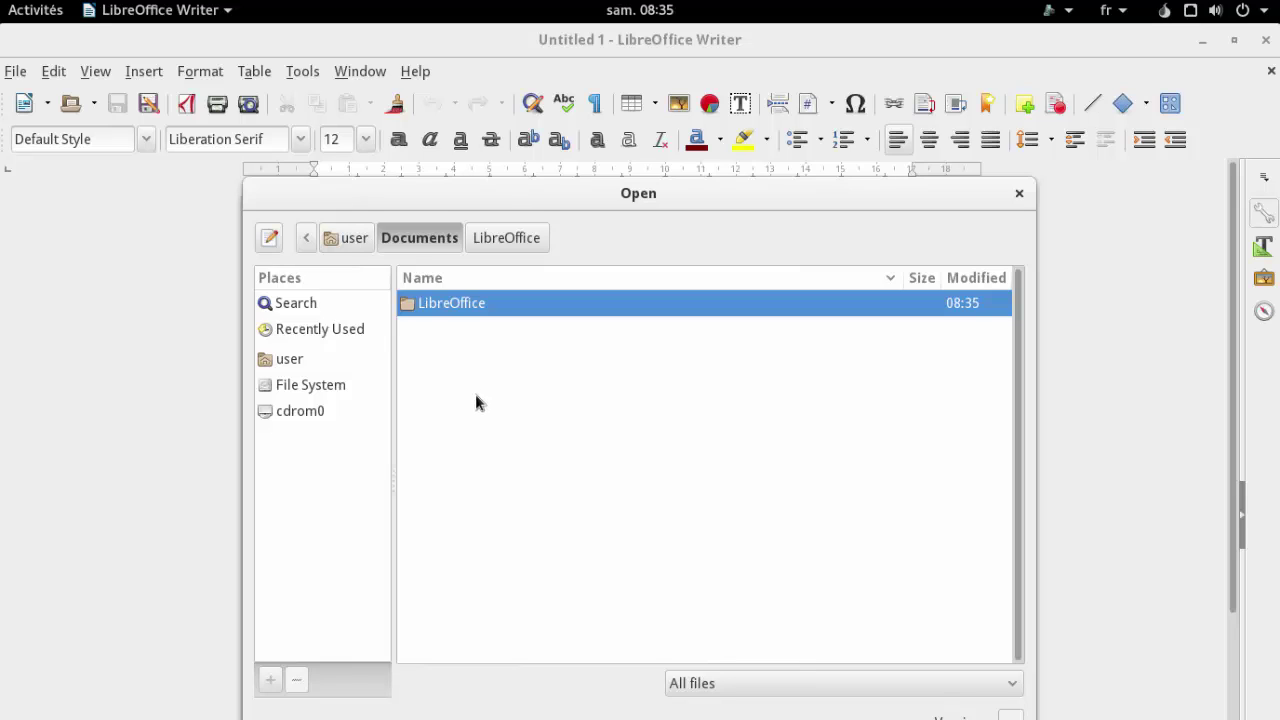
left_click(290, 362)
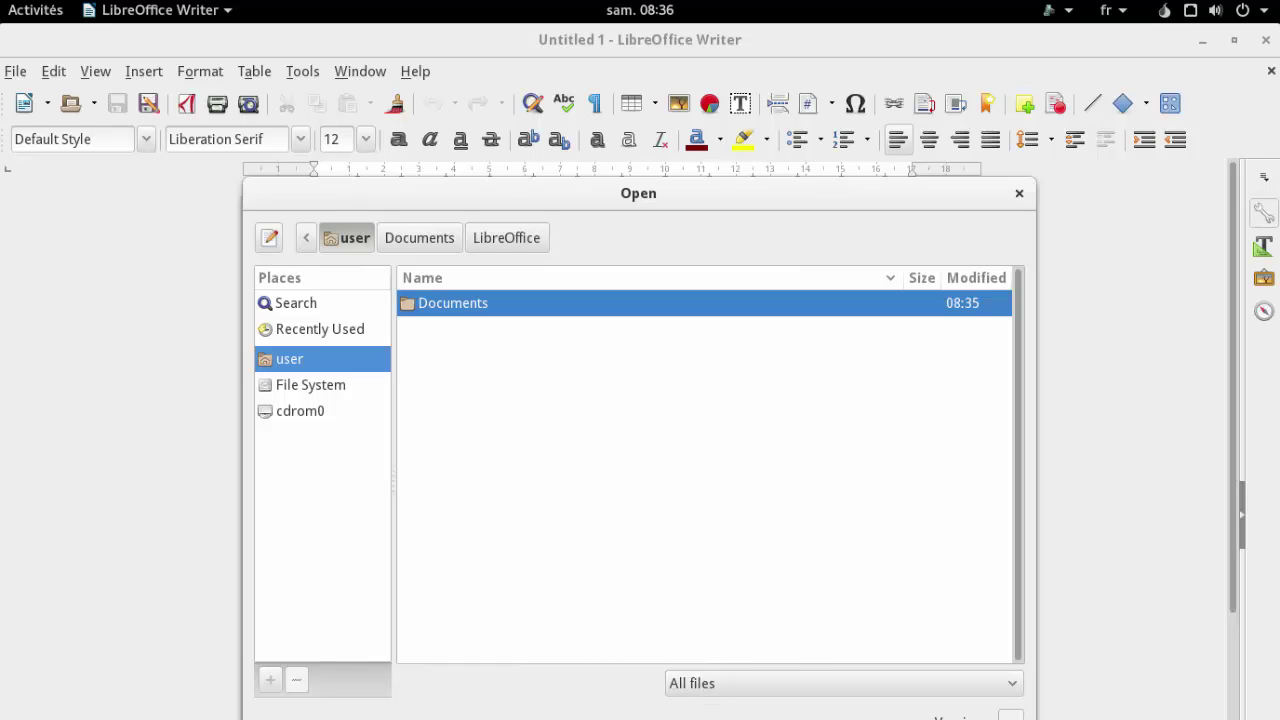
key("Escape")
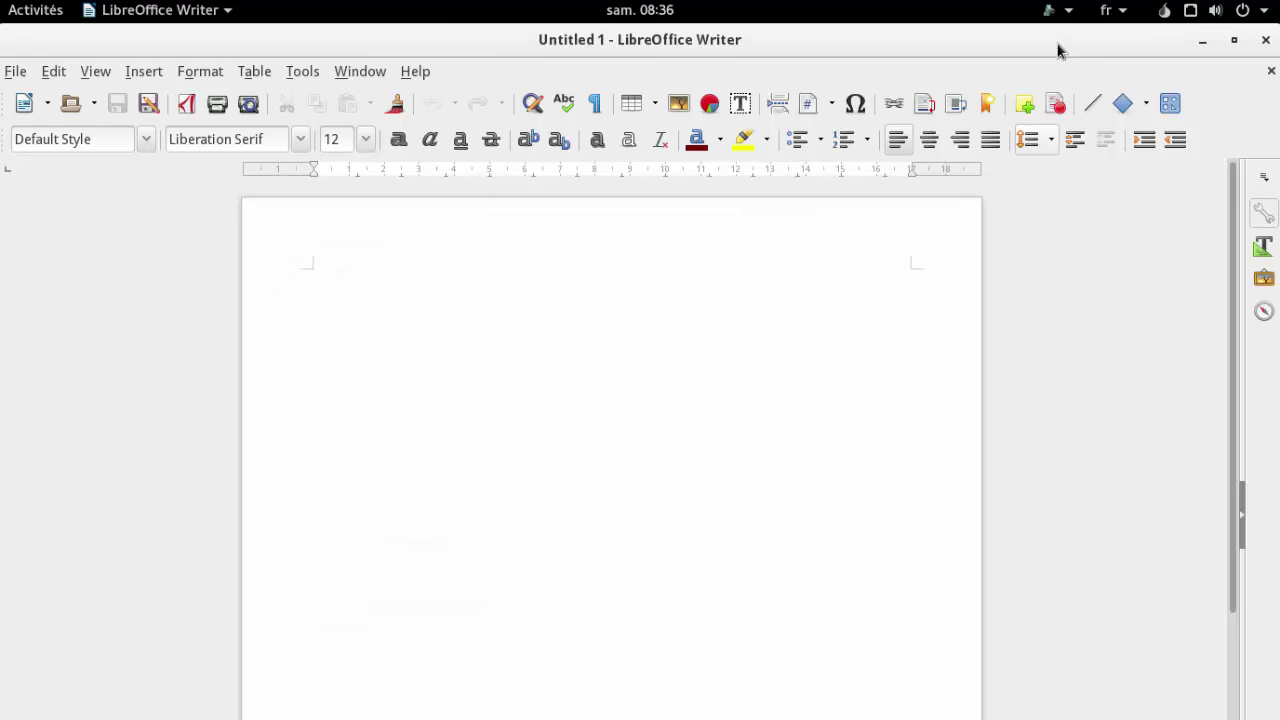
left_click(1069, 14)
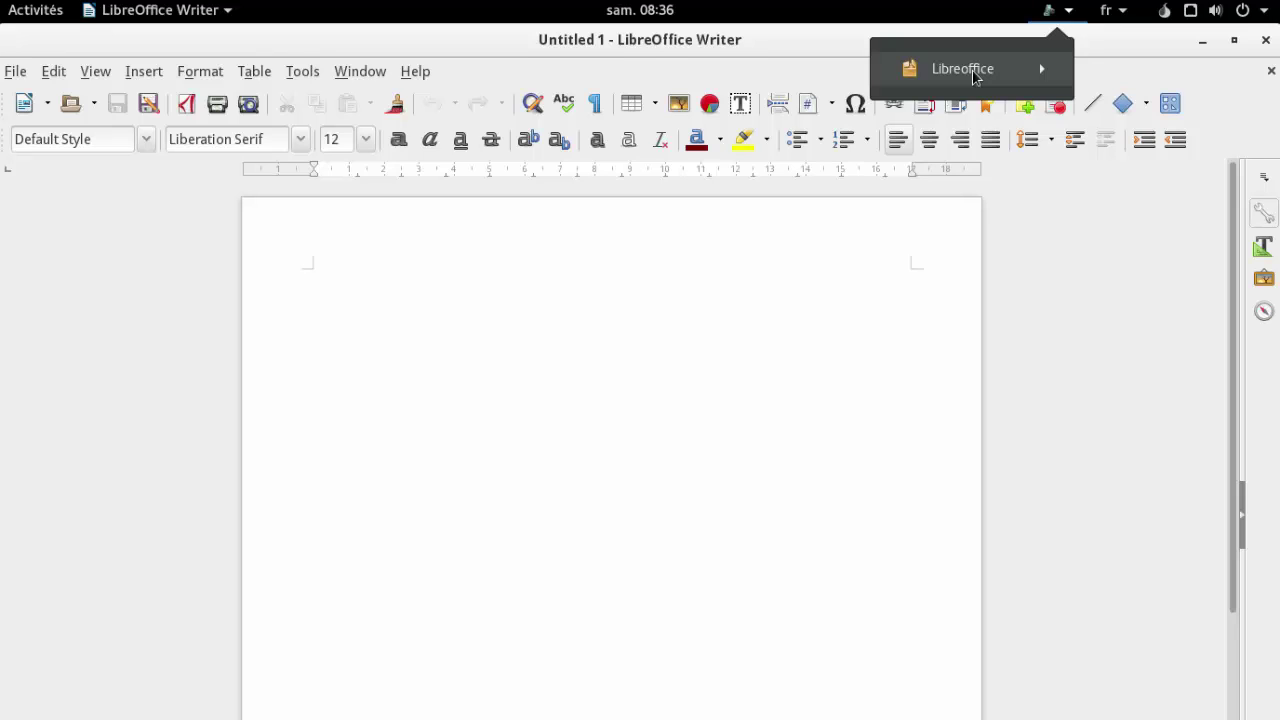
left_click(737, 40)
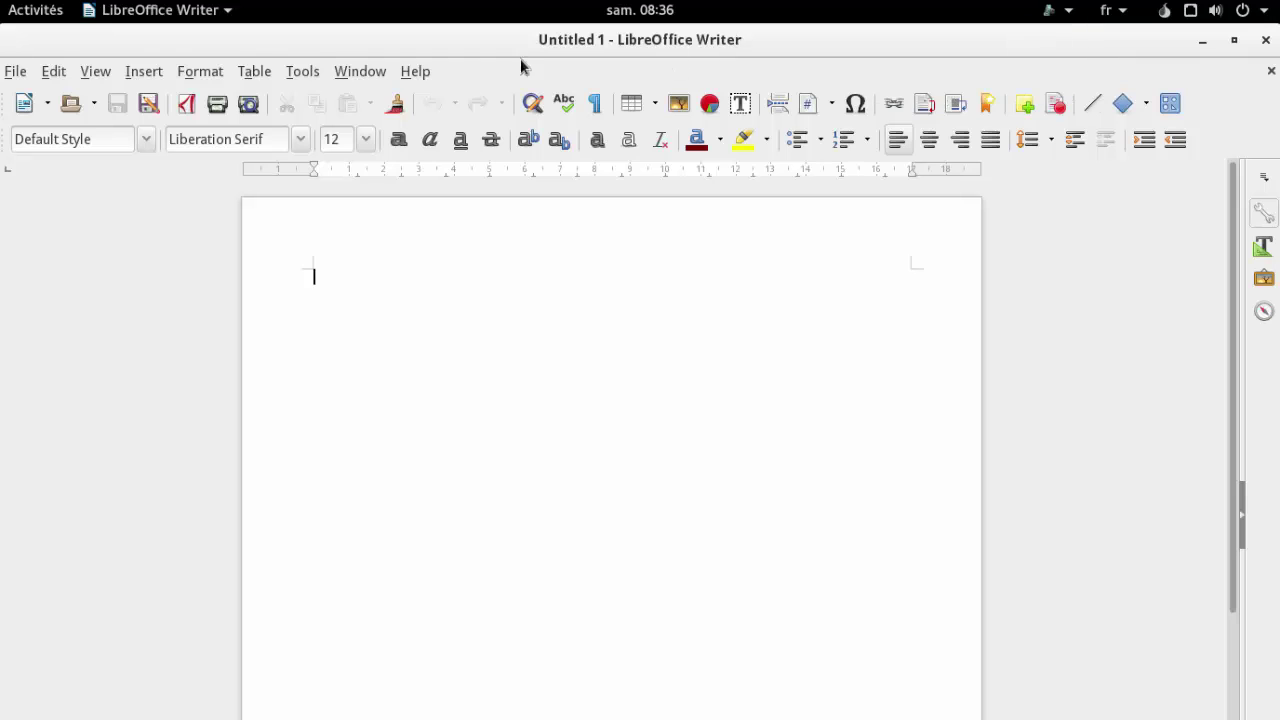
Step: Launch the VLC media player and disallow network access for metadata in its privacy settings
left_click(9, 11)
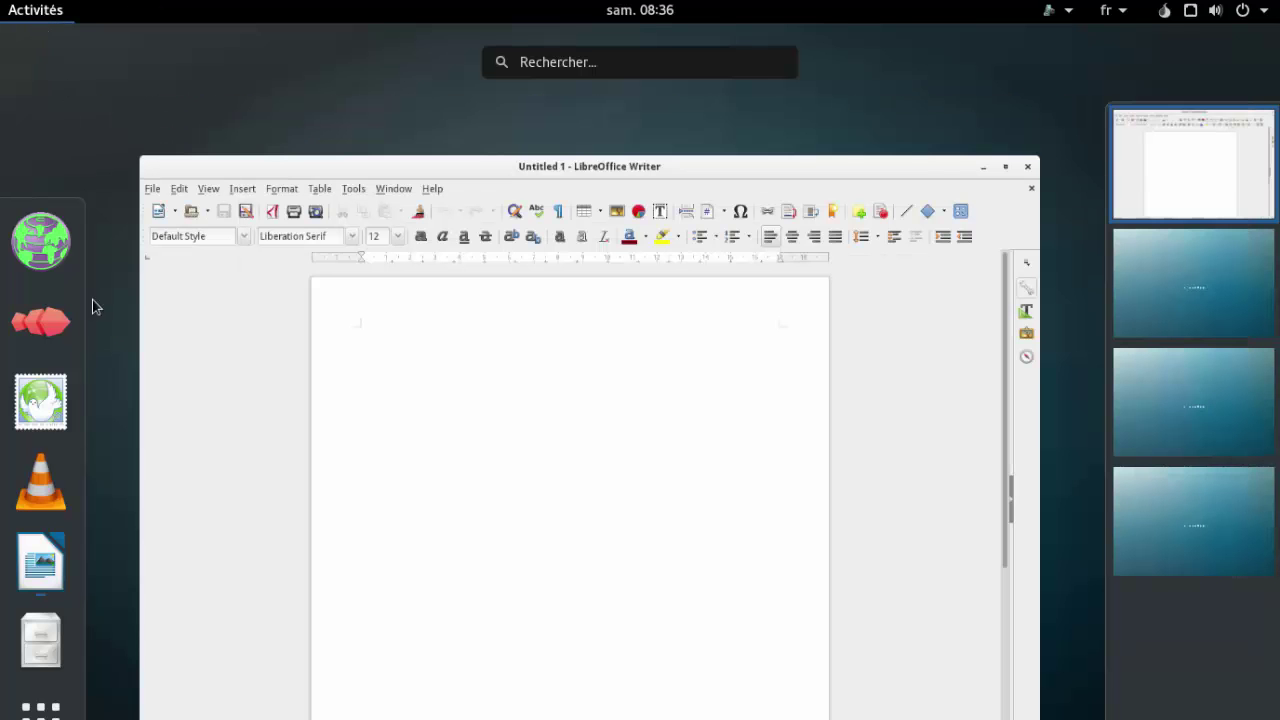
left_click(45, 490)
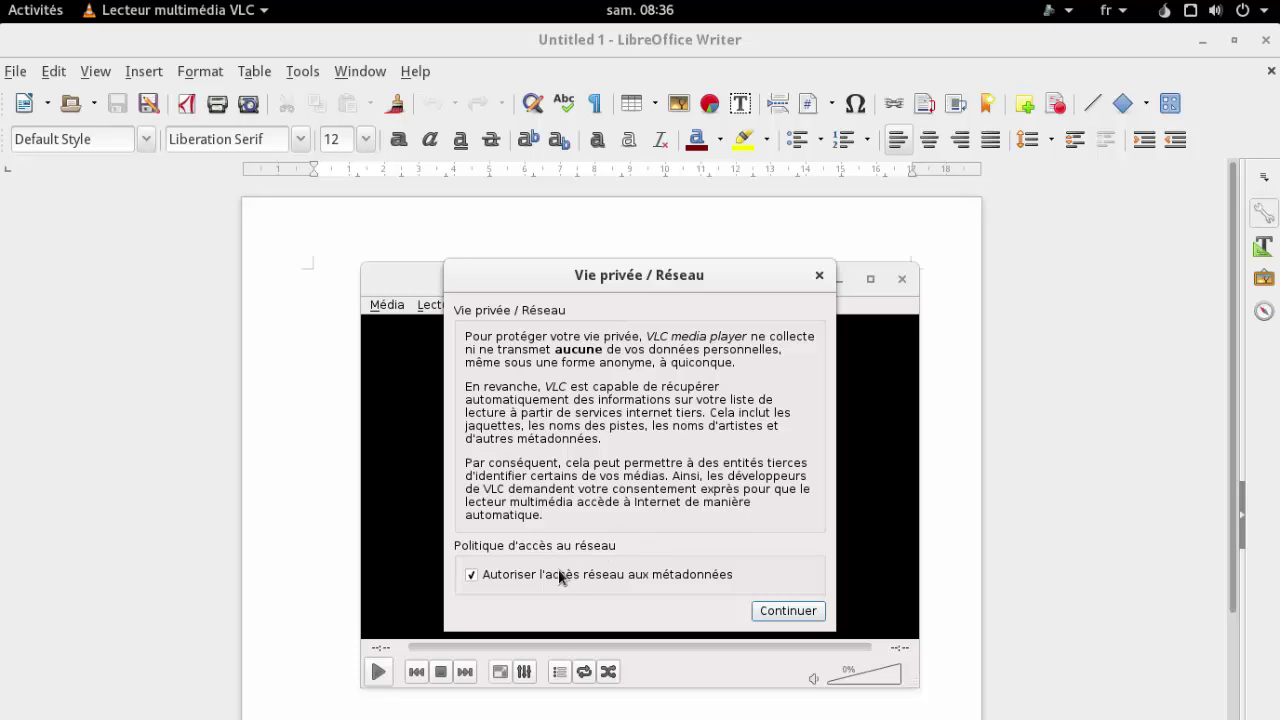
left_click(558, 574)
left_click(770, 611)
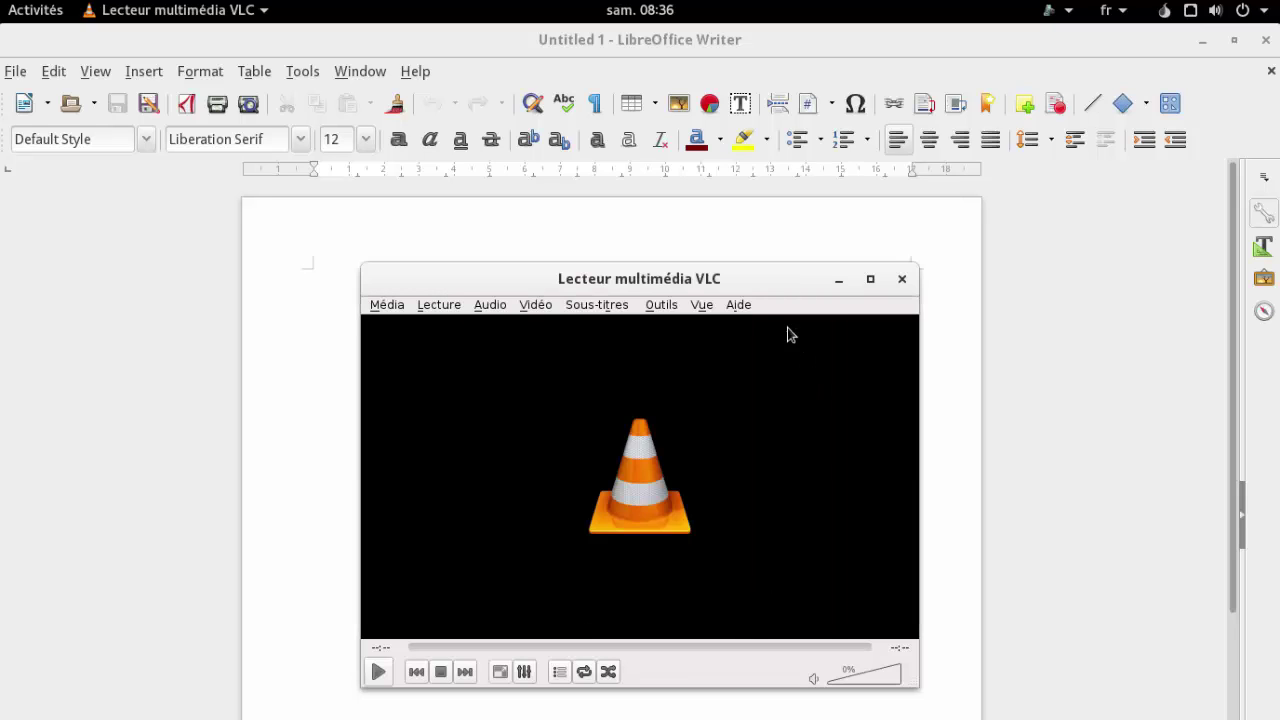
Step: Check the list of running sandboxes for VLC and close the VLC player
left_click(1069, 19)
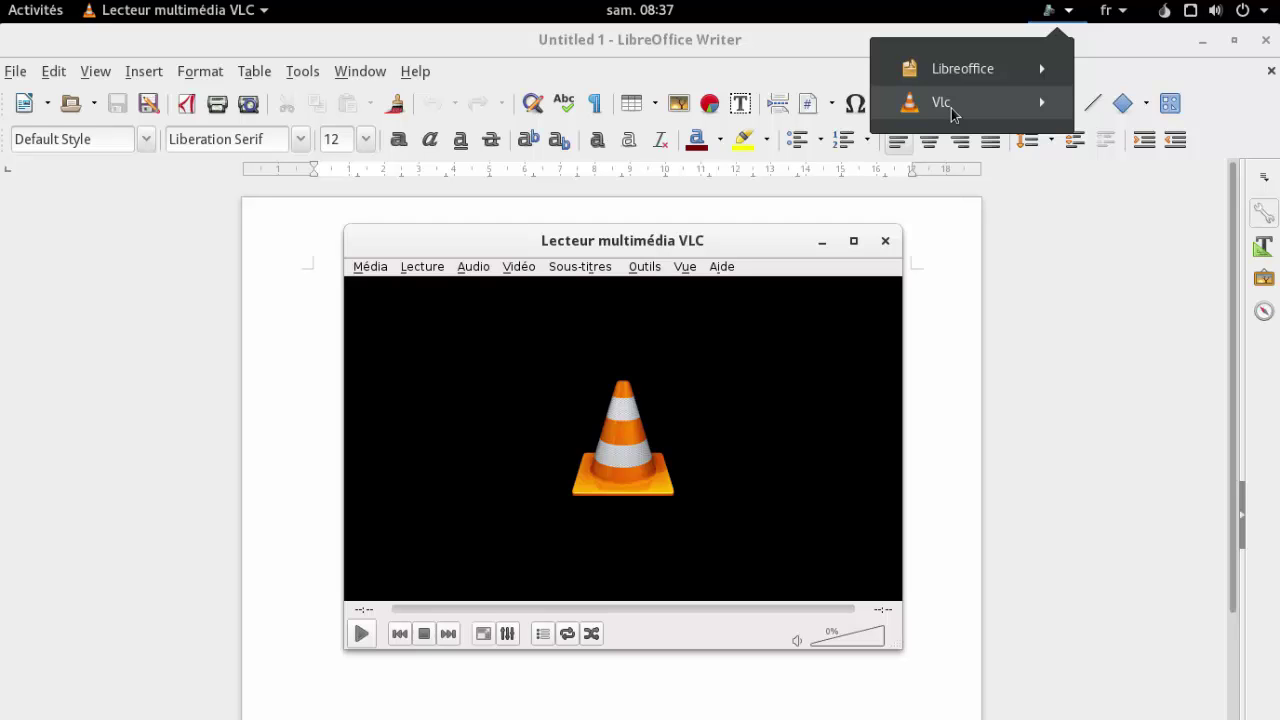
left_click(886, 248)
left_click(882, 244)
Step: Add the hello world file from the Documents folder to the running LibreOffice sandbox
left_click(1066, 12)
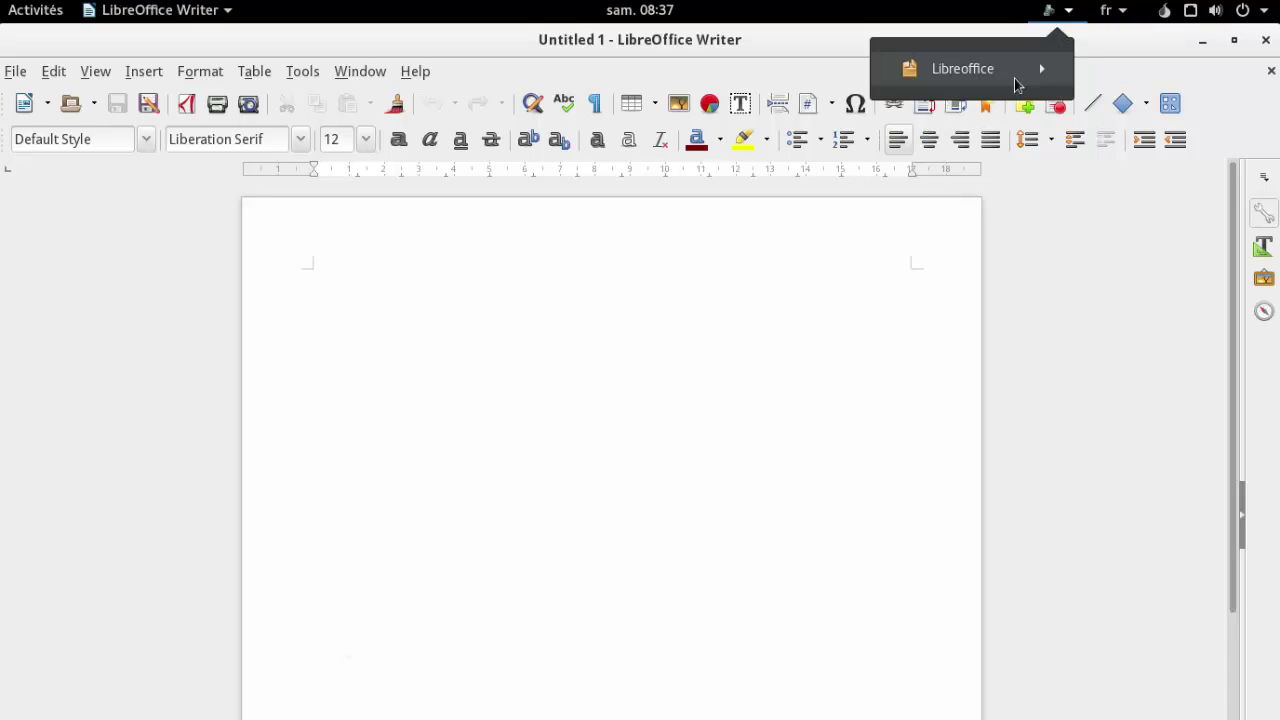
left_click(997, 82)
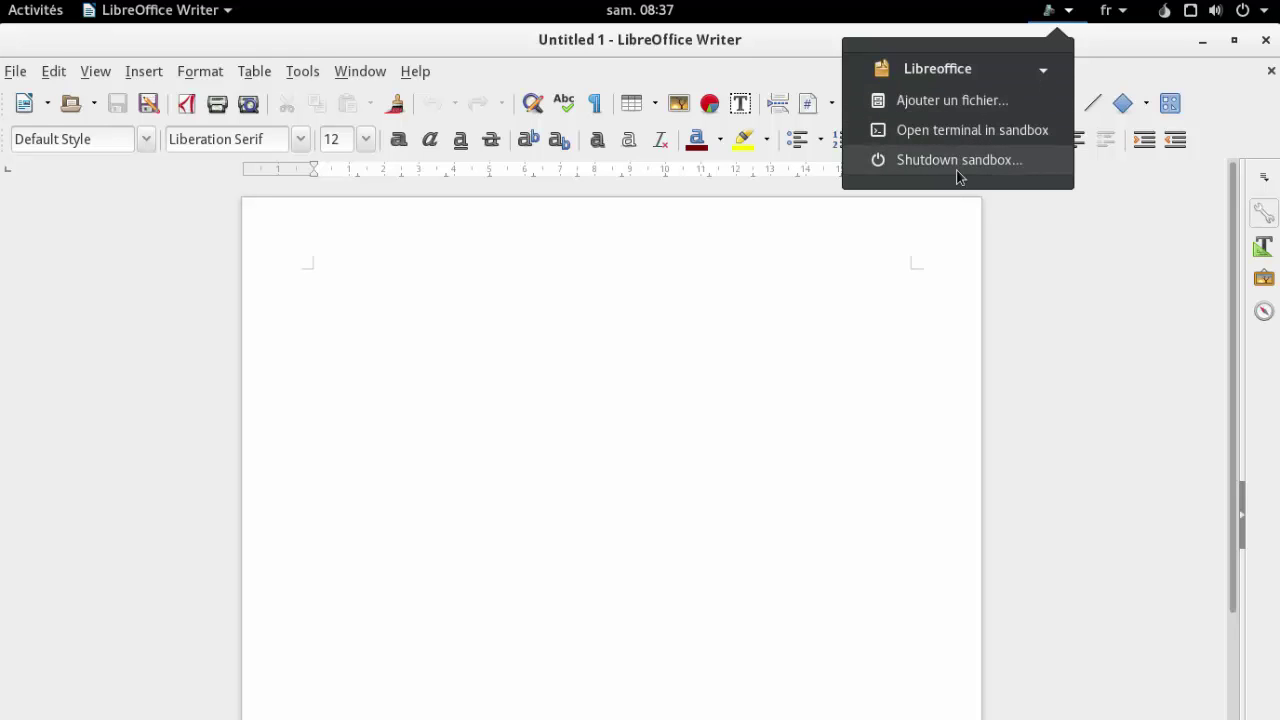
left_click(943, 104)
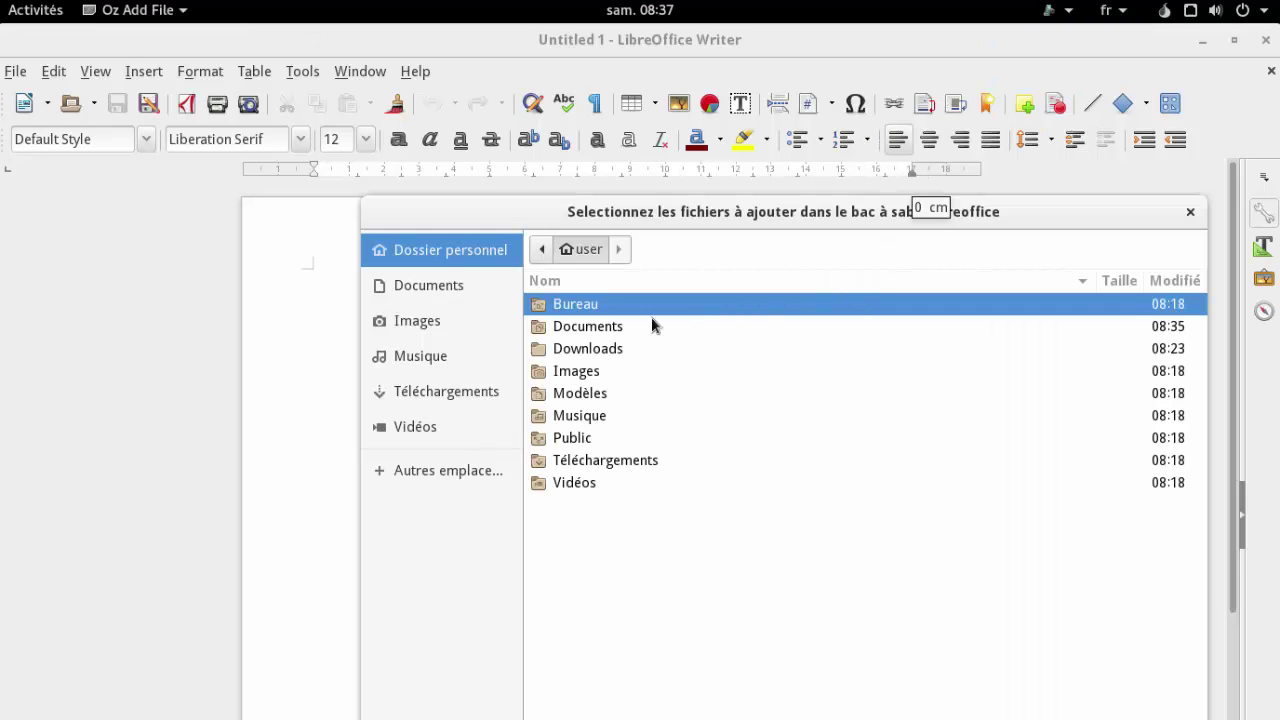
double_click(604, 329)
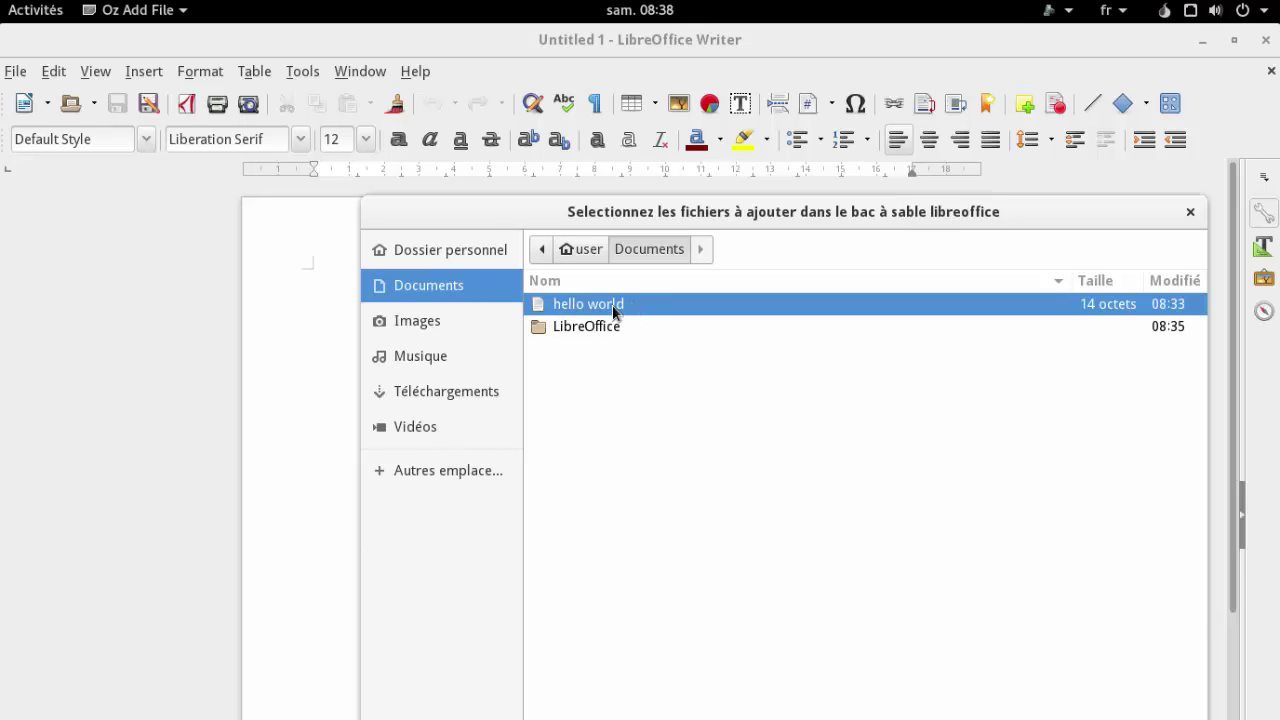
double_click(612, 305)
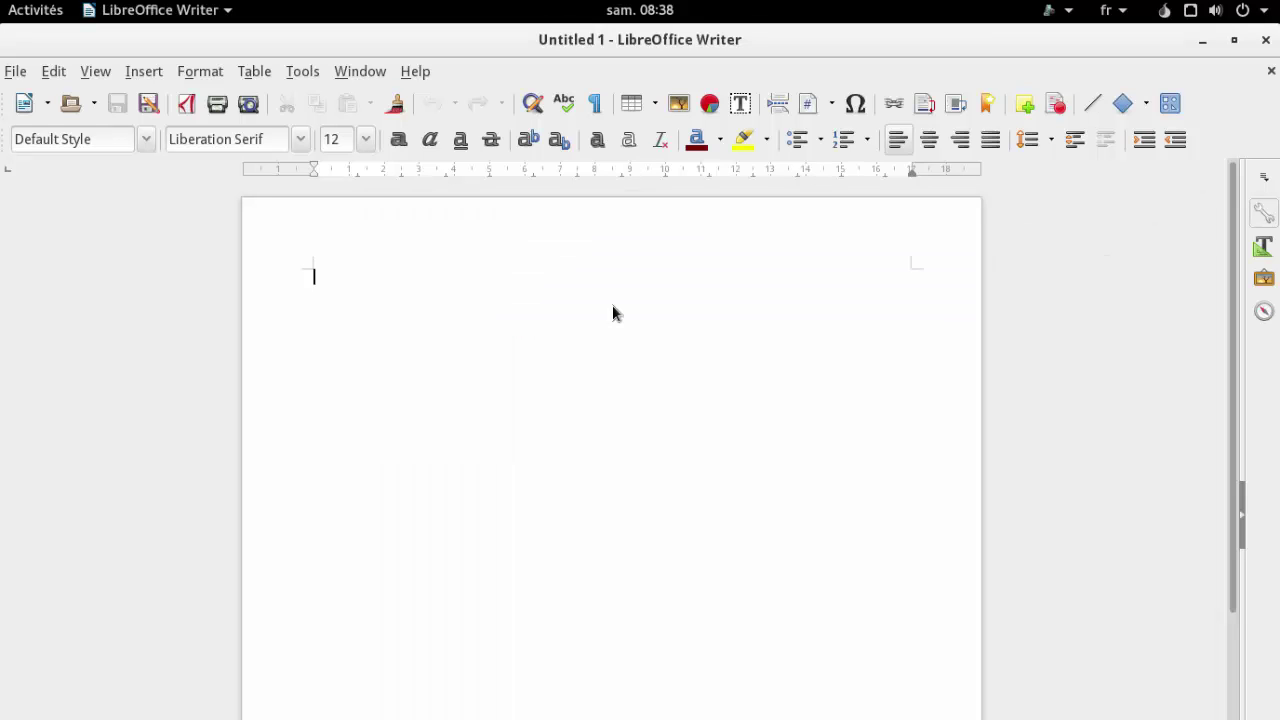
Step: Open the hello world file from the Documents folder in Writer and close the document again
left_click(25, 75)
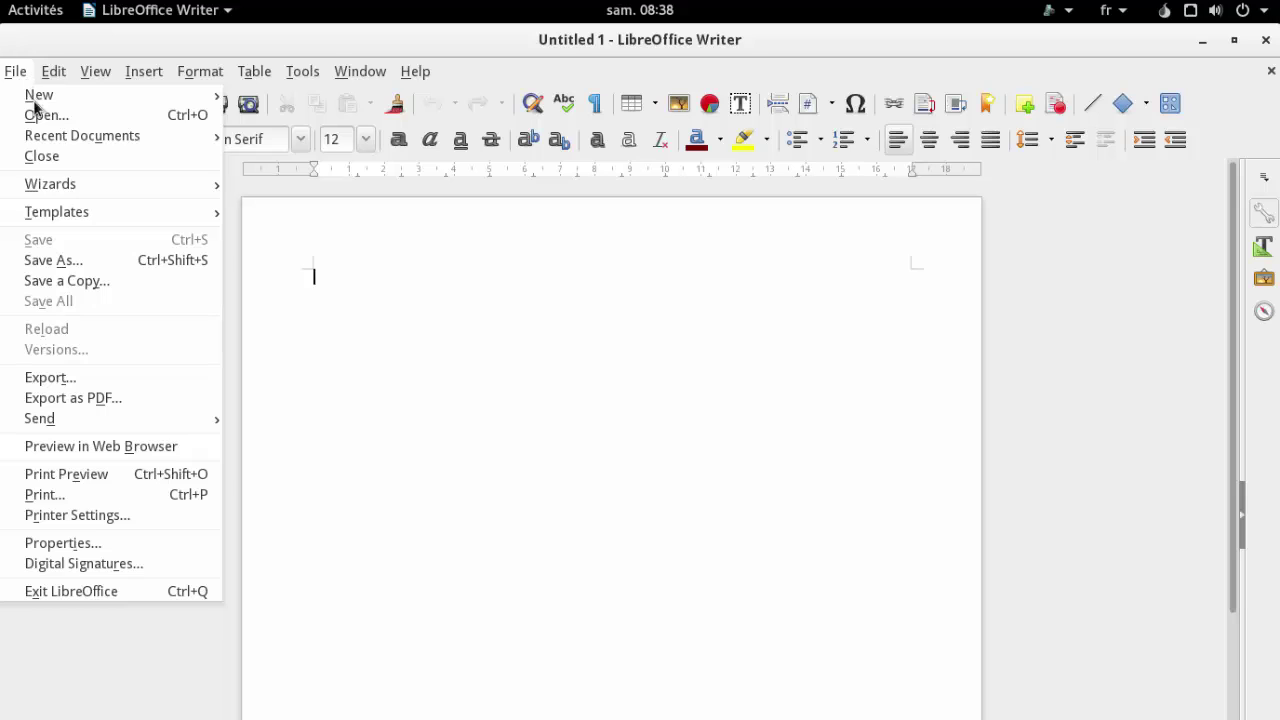
left_click(42, 114)
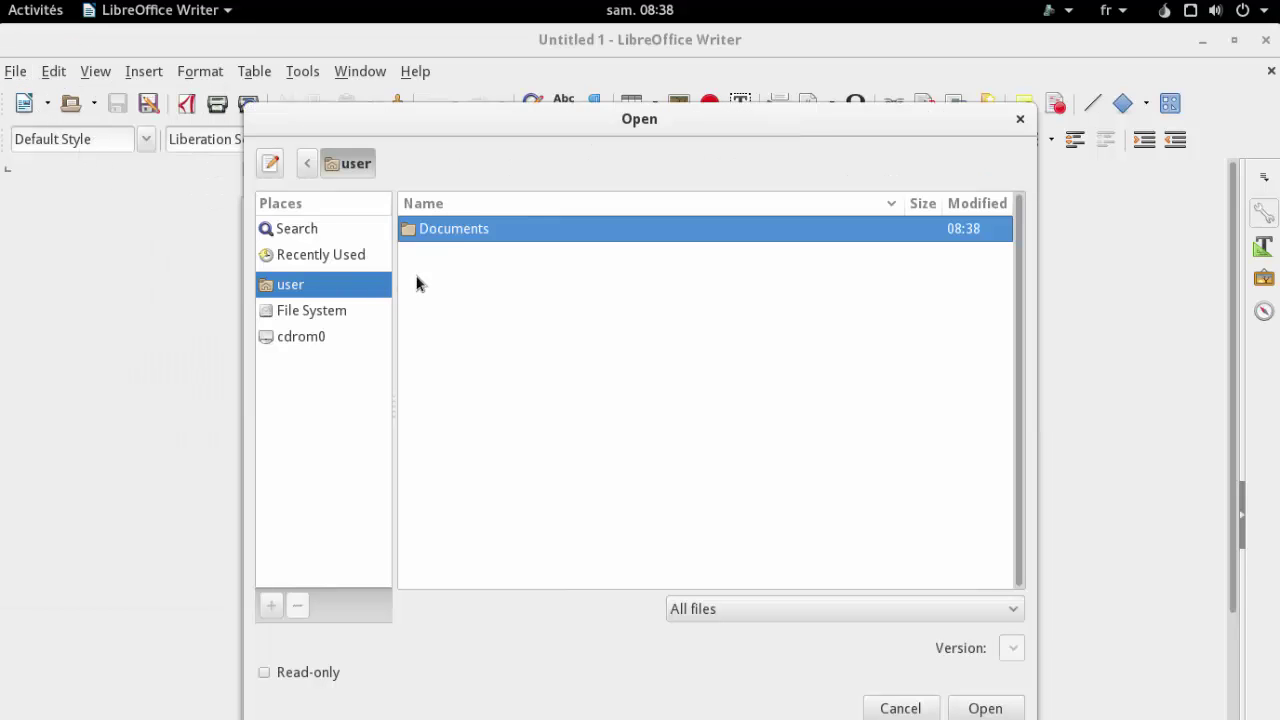
double_click(455, 230)
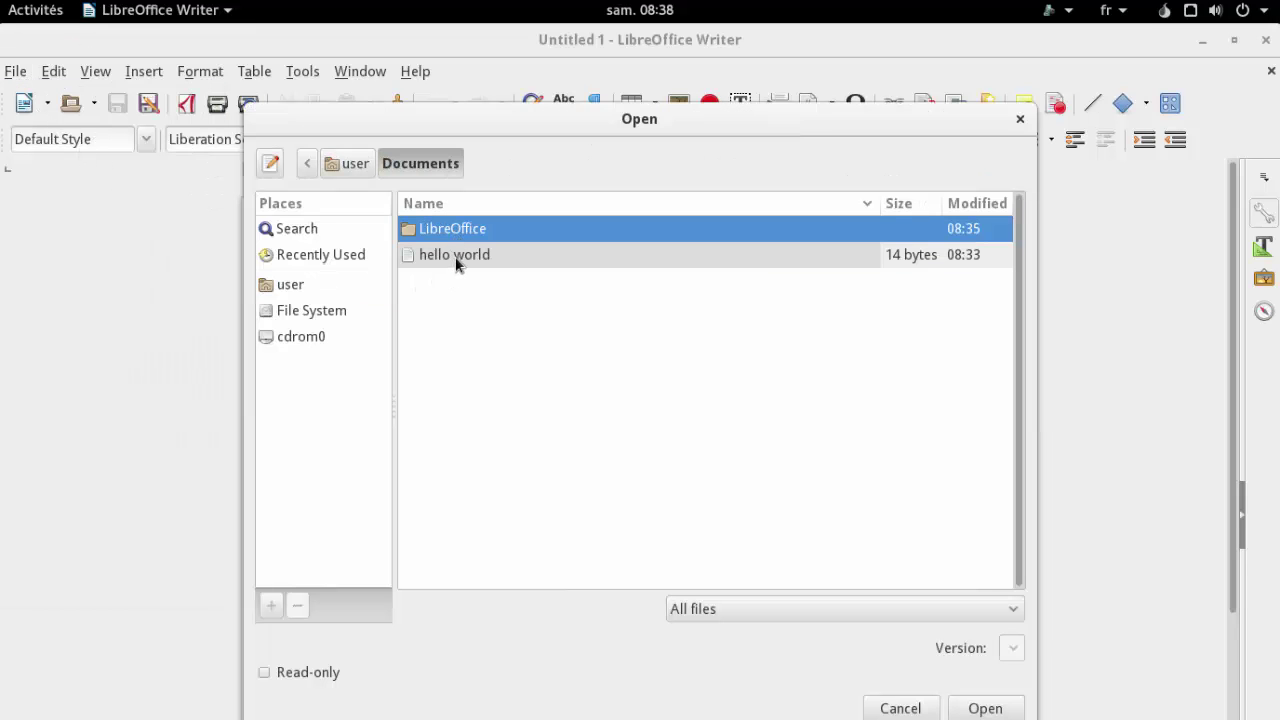
left_click(455, 258)
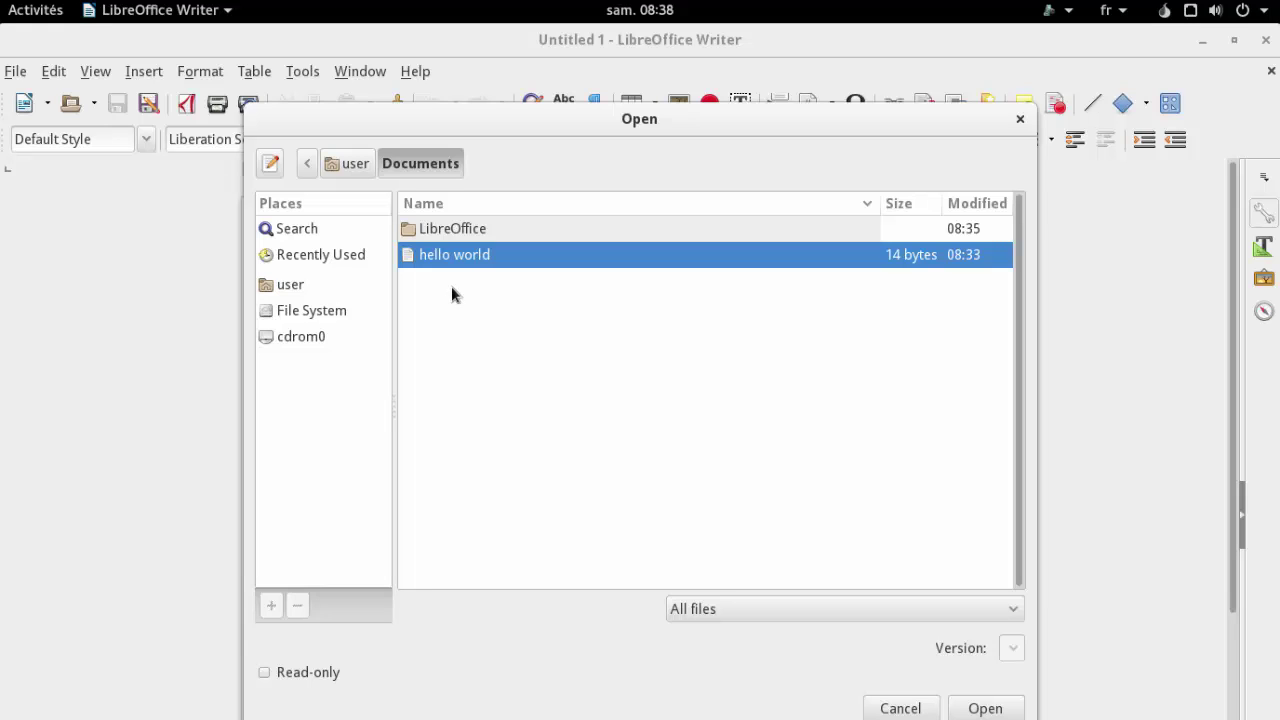
double_click(451, 264)
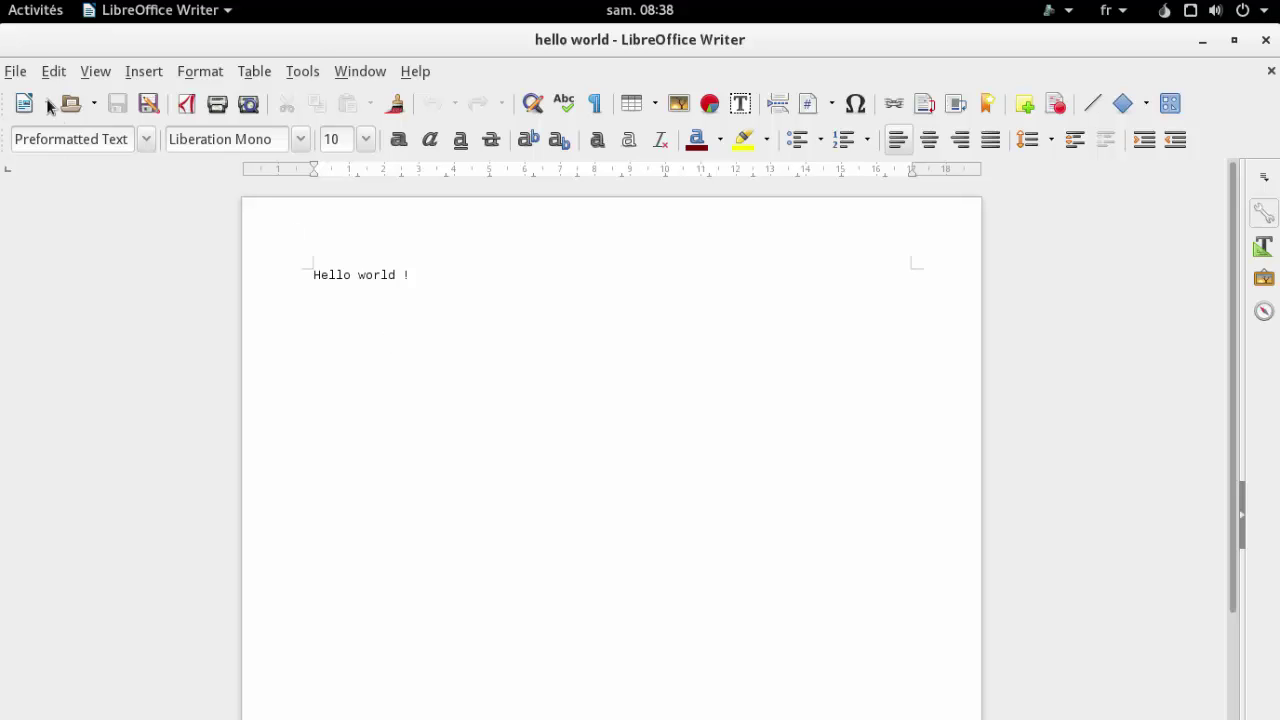
left_click(24, 79)
left_click(48, 150)
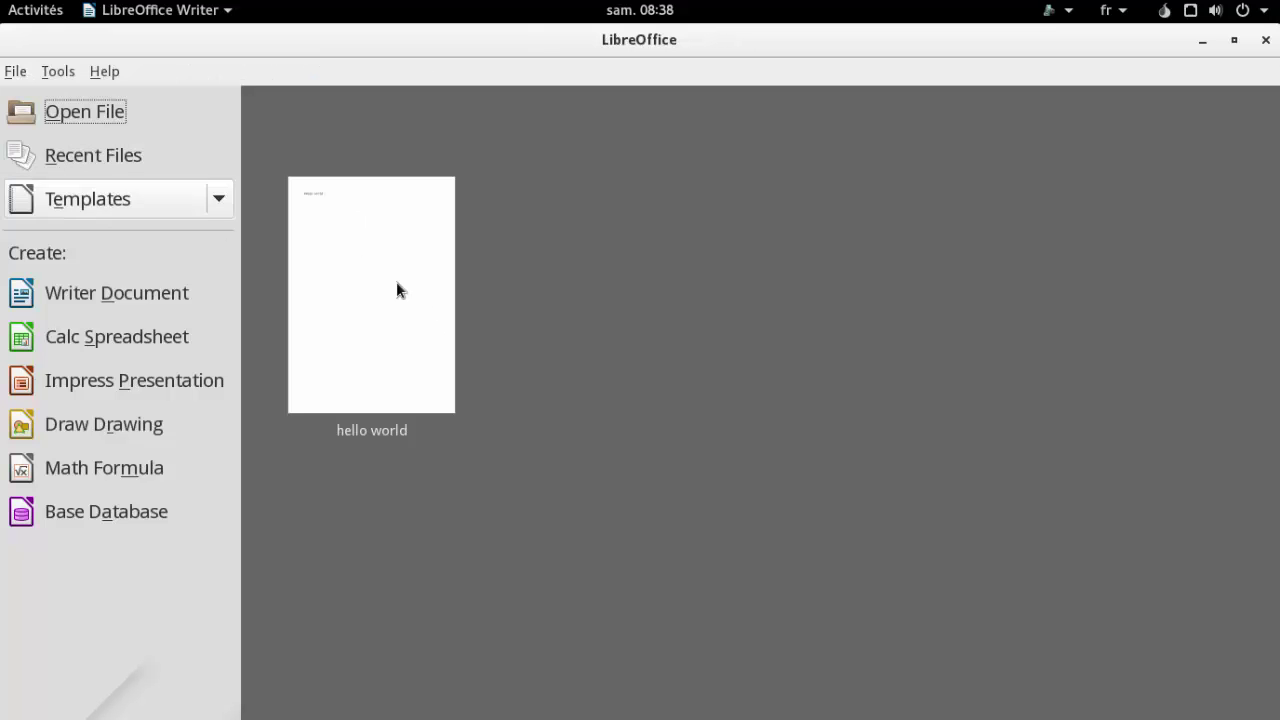
Step: Remove the hello world file from the LibreOffice sandbox and check the sandbox's entries again
left_click(1068, 14)
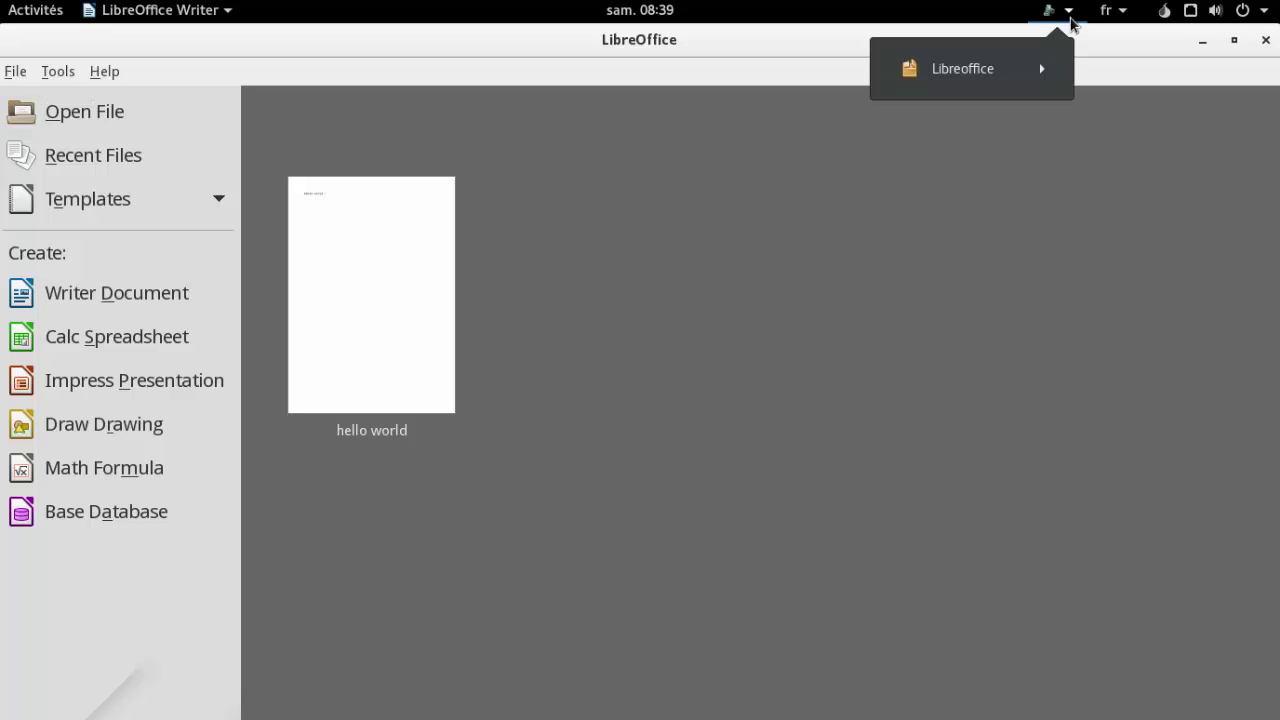
left_click(1043, 69)
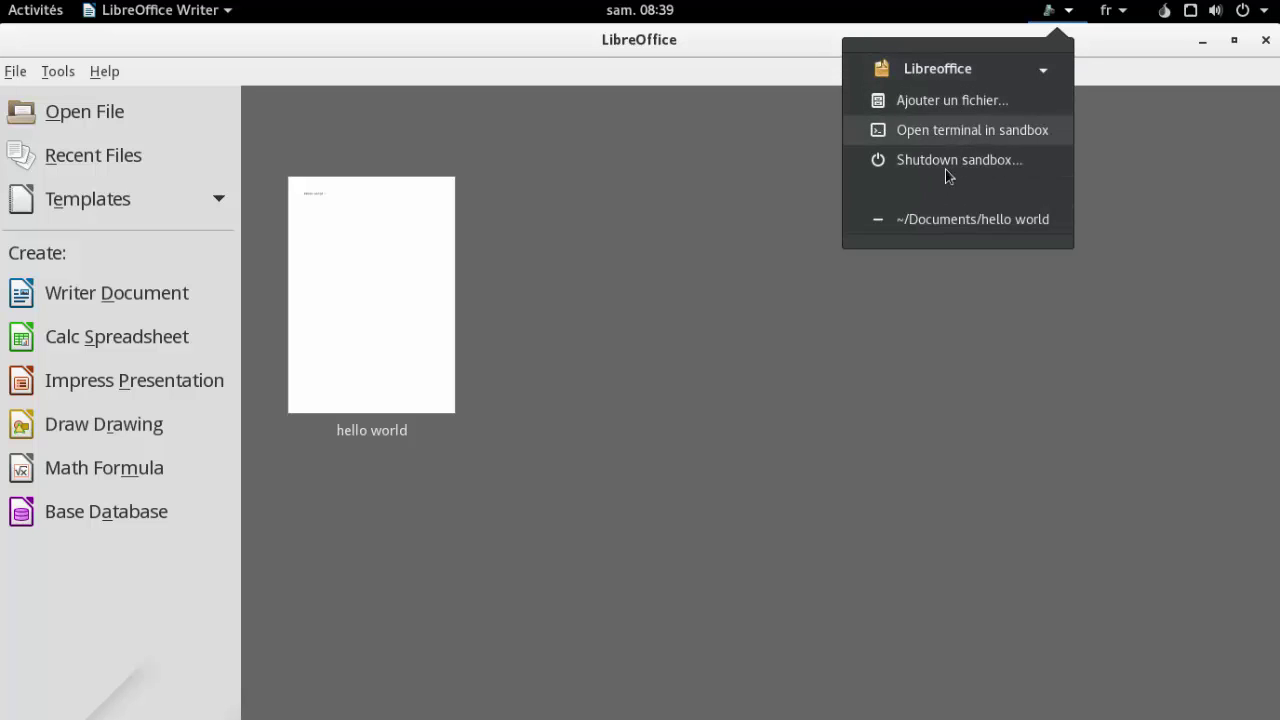
left_click(880, 224)
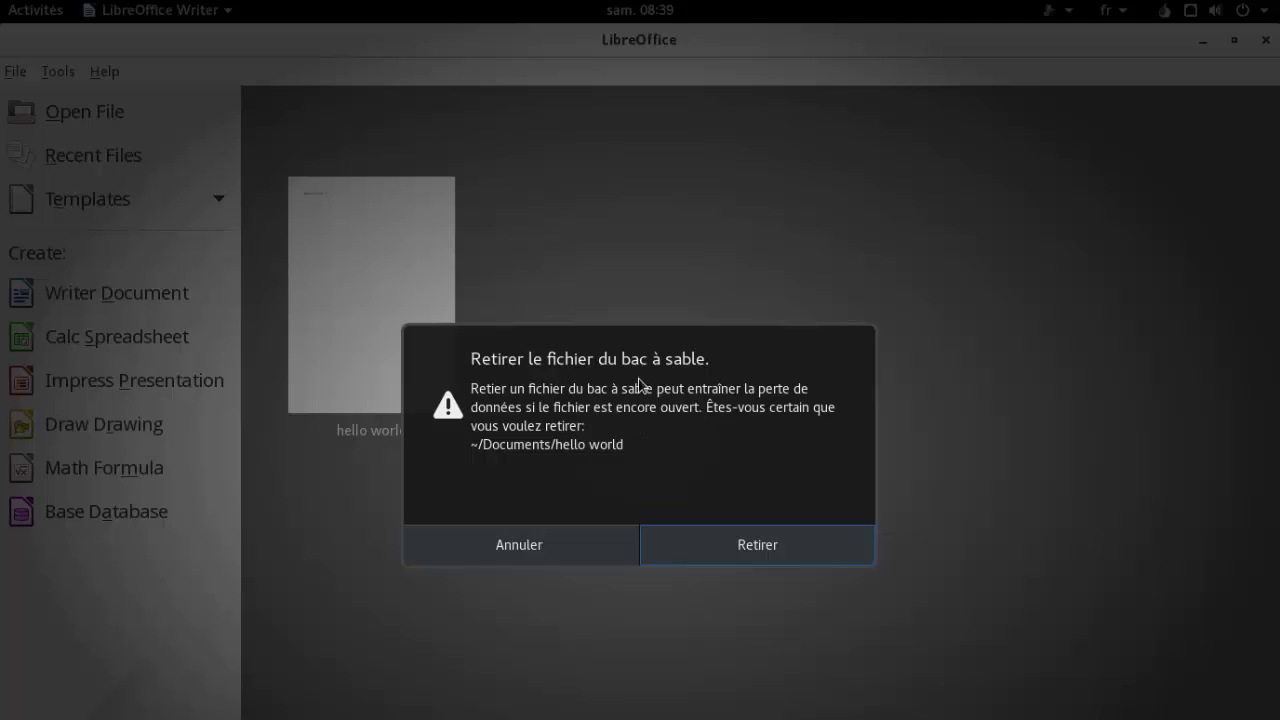
left_click(745, 550)
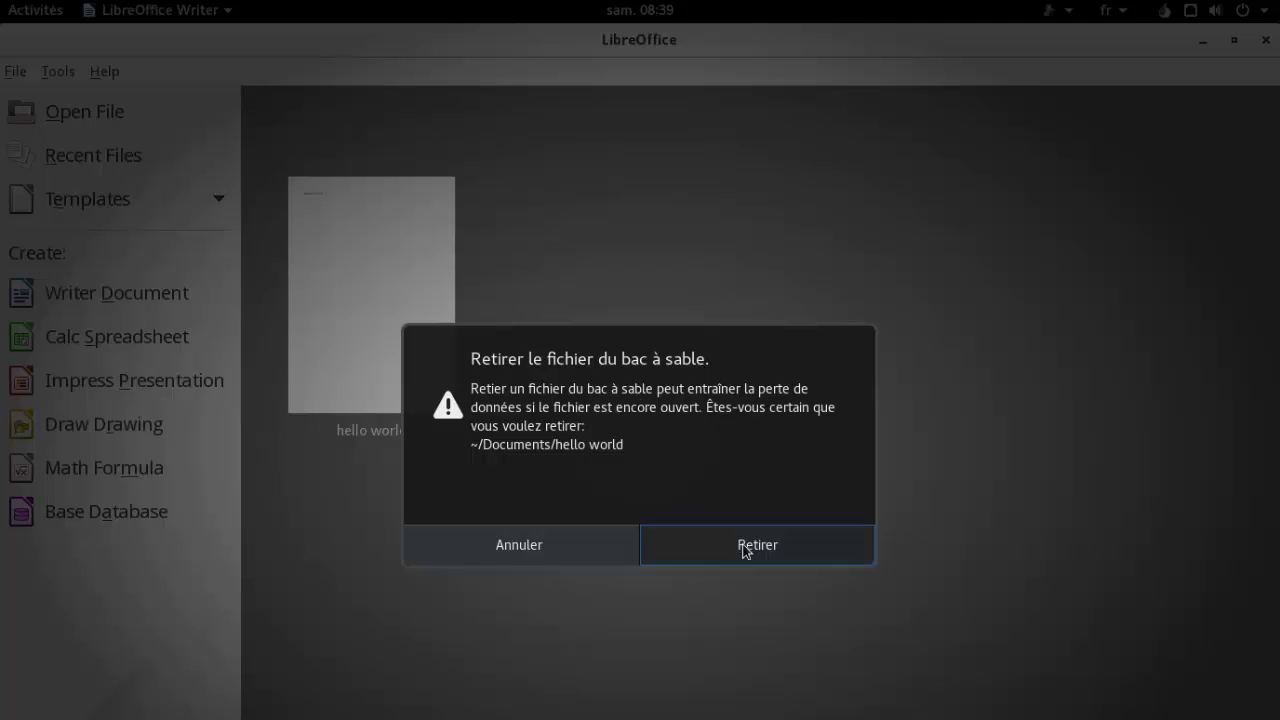
left_click(1068, 14)
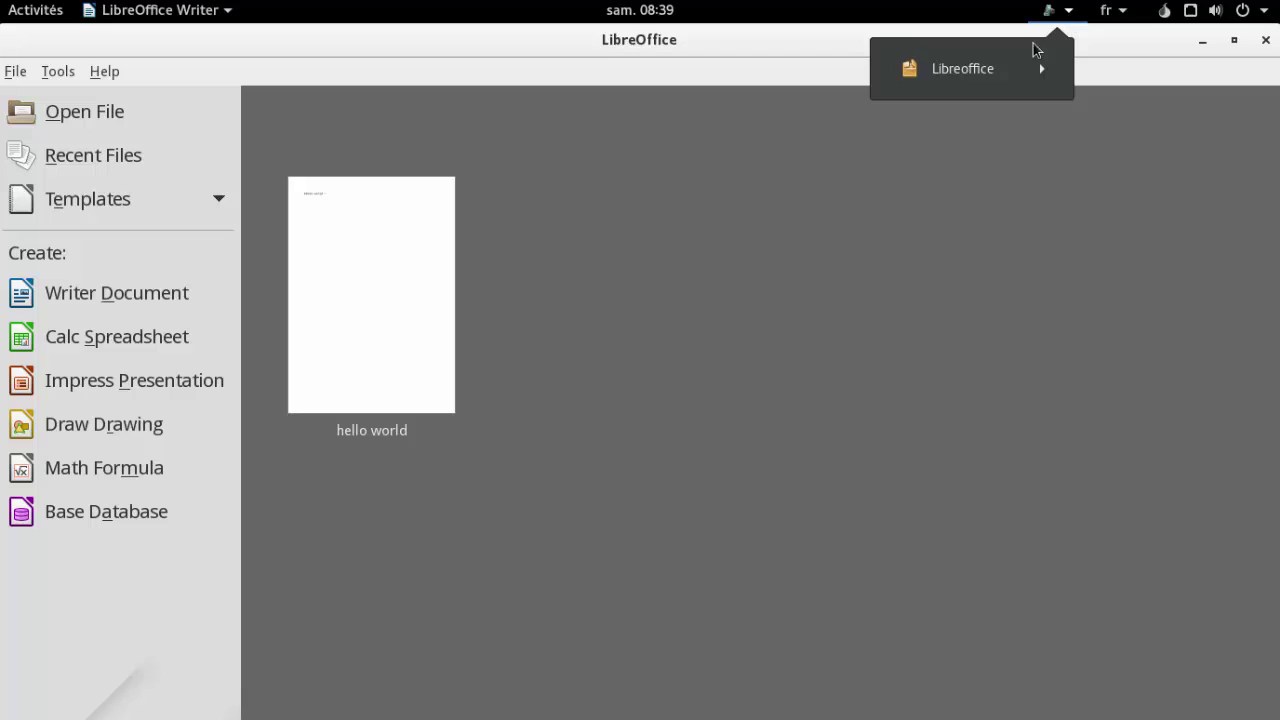
left_click(1021, 69)
left_click(478, 116)
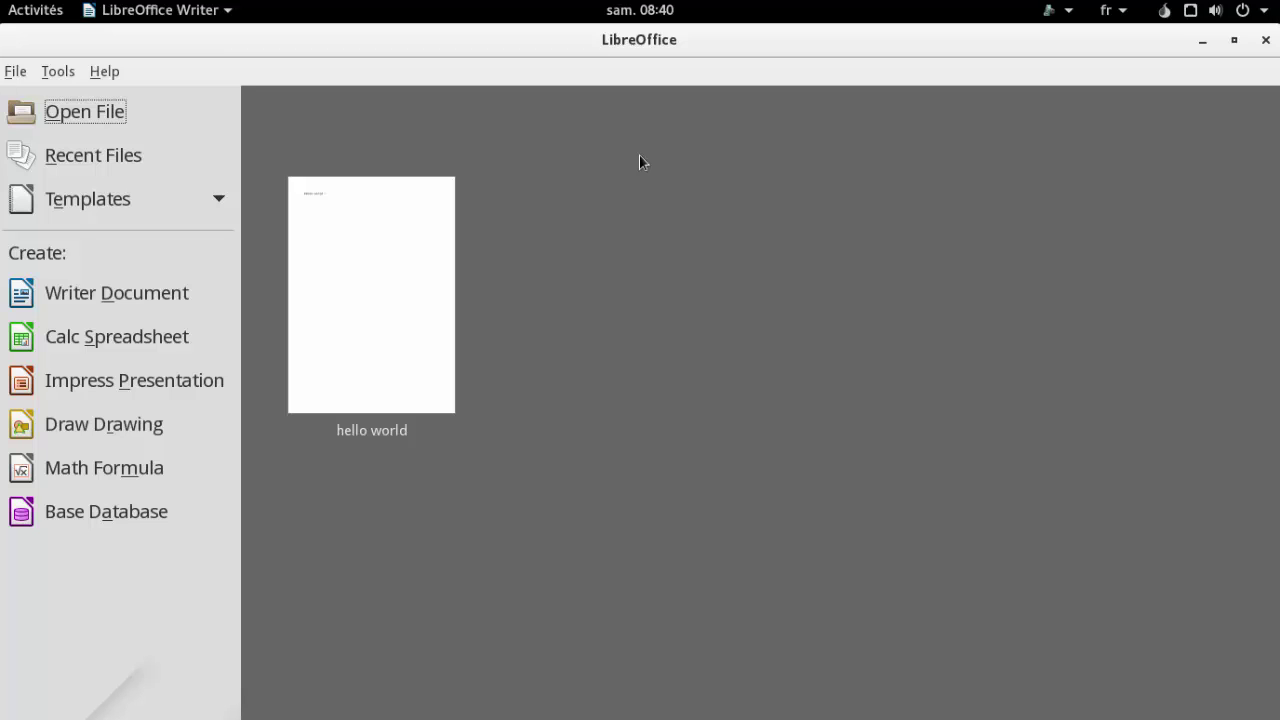
Step: Open a terminal inside the running LibreOffice sandbox and restore its maximized window to a smaller floating one
left_click(1064, 14)
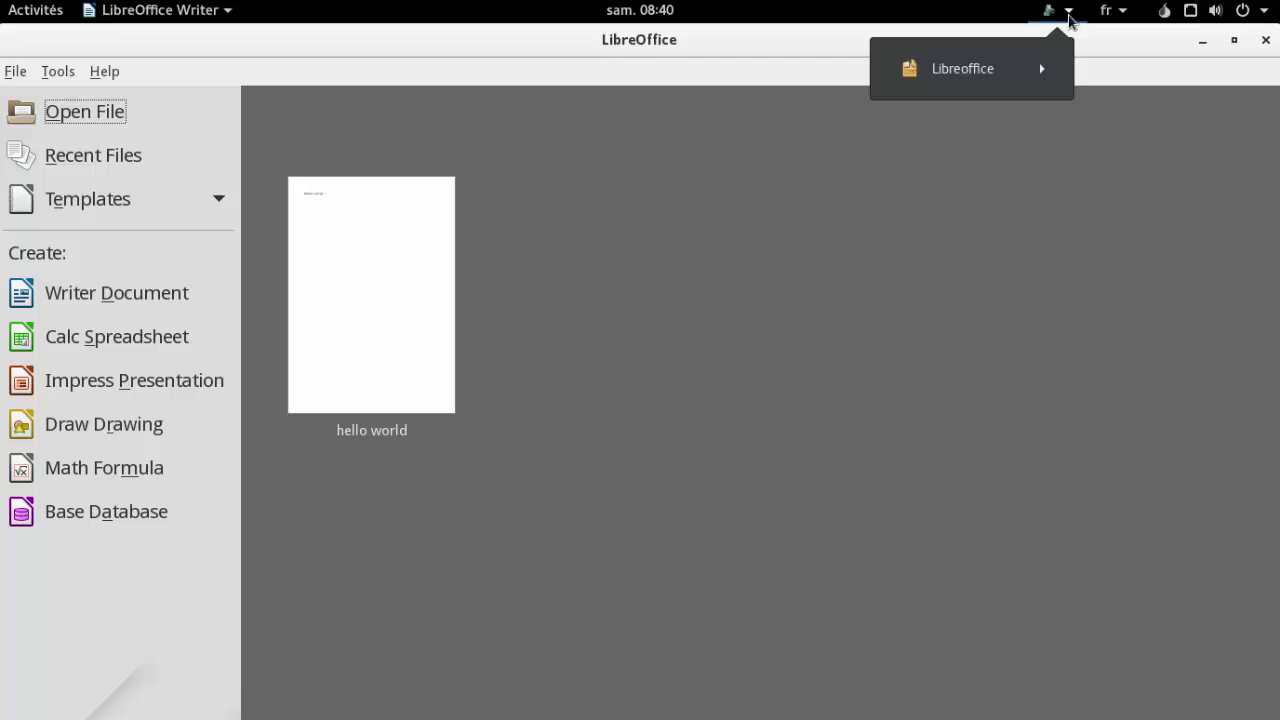
left_click(994, 72)
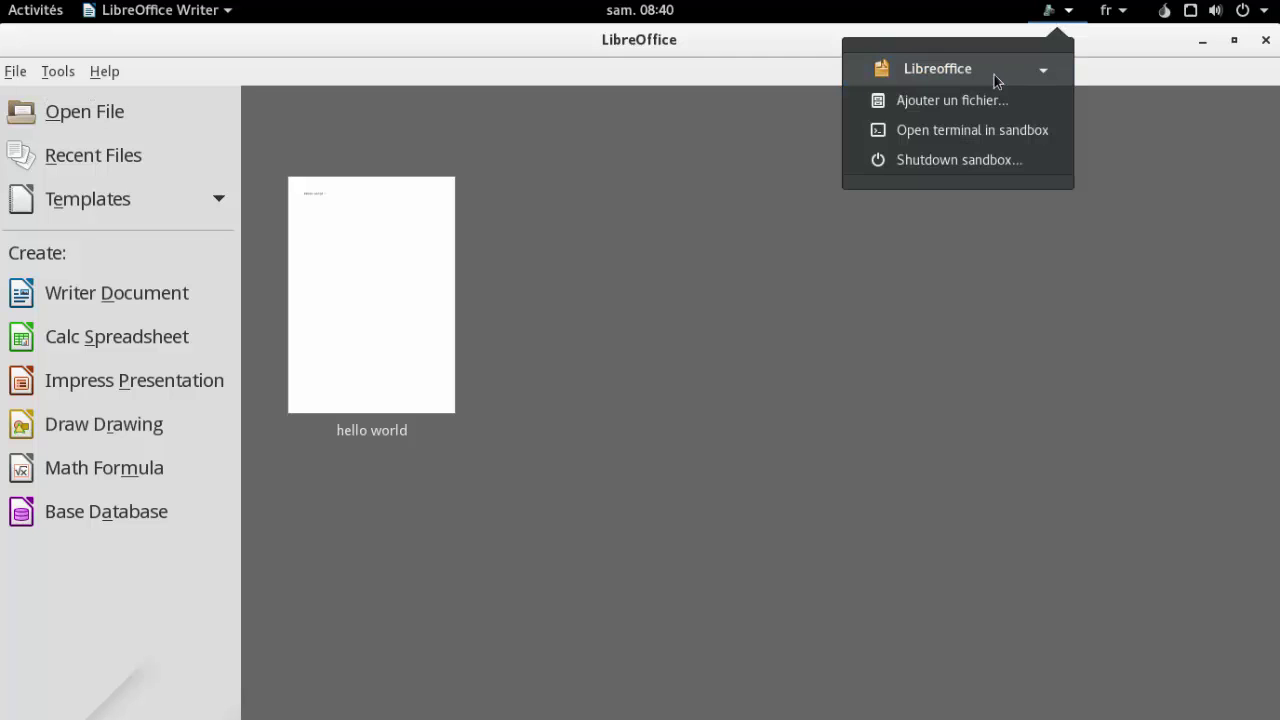
left_click(935, 134)
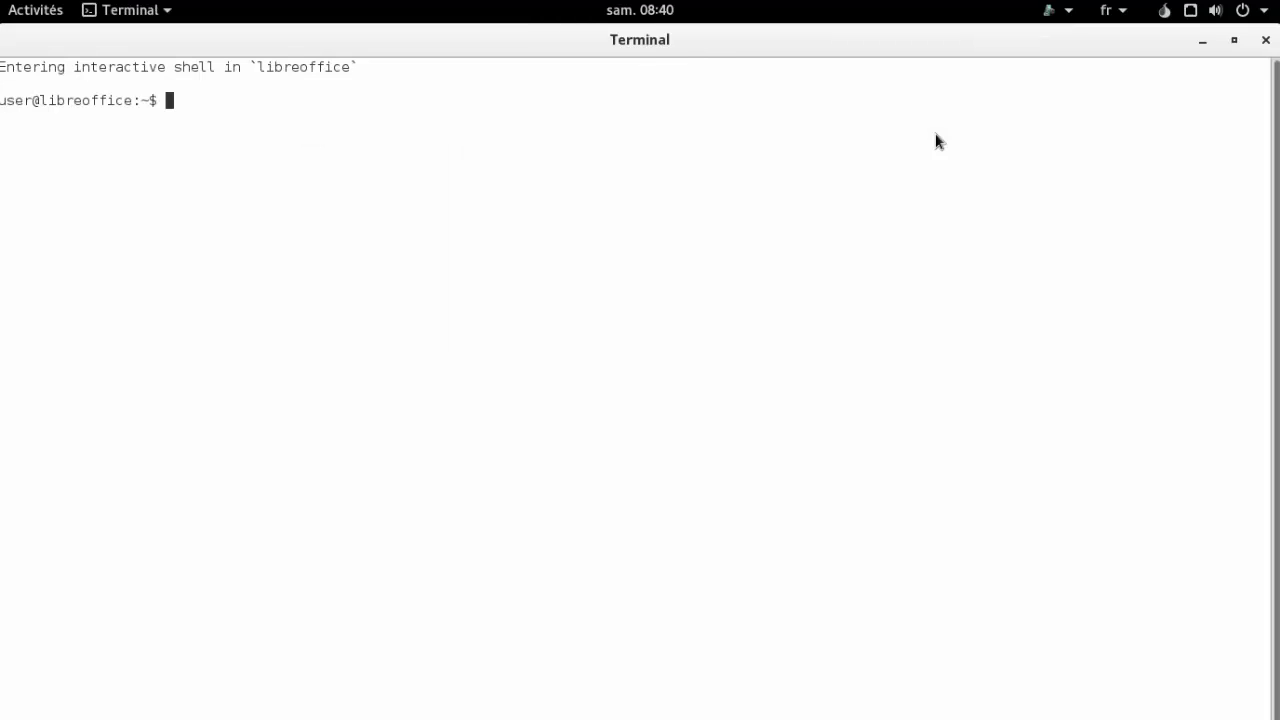
left_click_drag(779, 35, 921, 208)
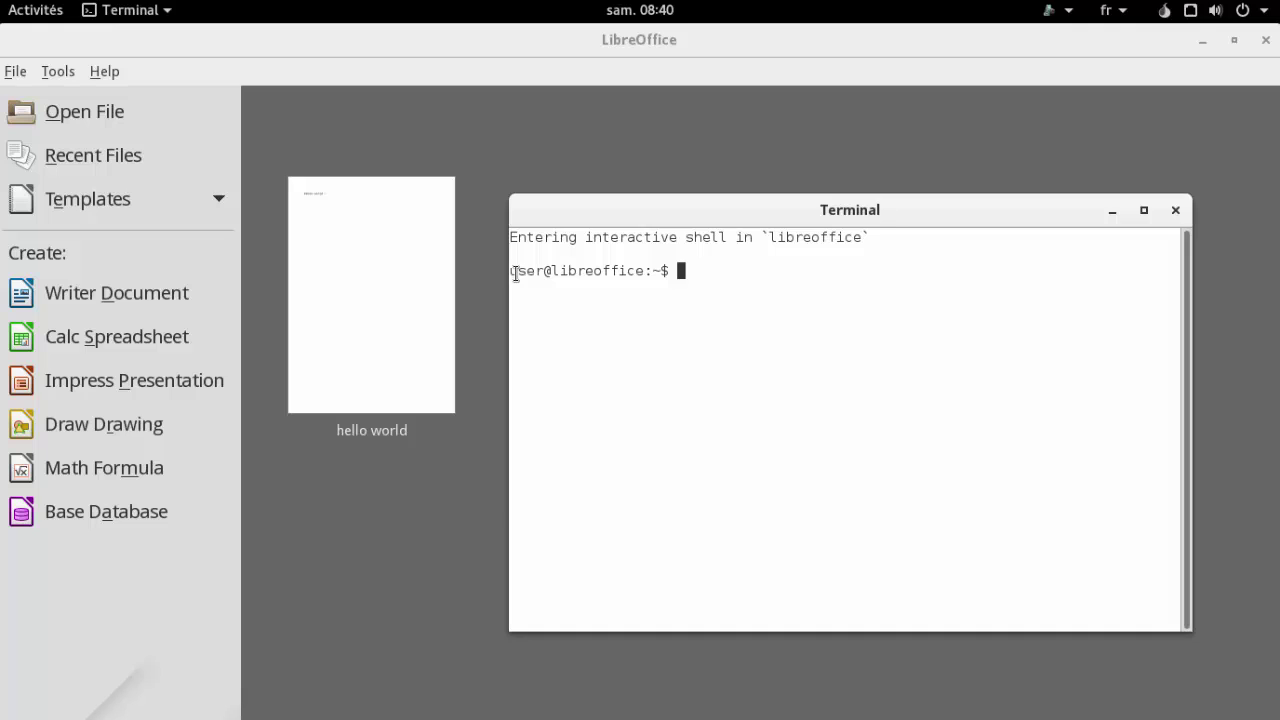
Step: Highlight the user and host name in the sandbox terminal's prompt, and close the terminal
left_click_drag(515, 272, 644, 277)
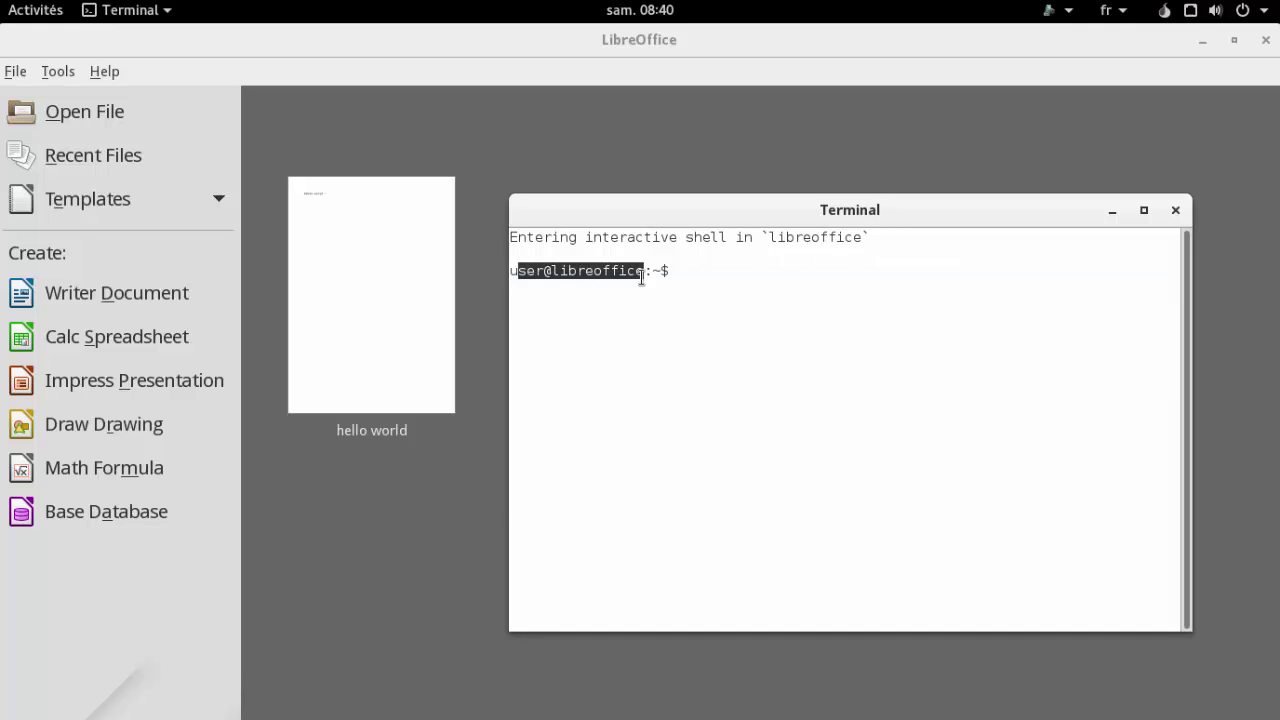
left_click(605, 322)
left_click_drag(700, 210, 606, 244)
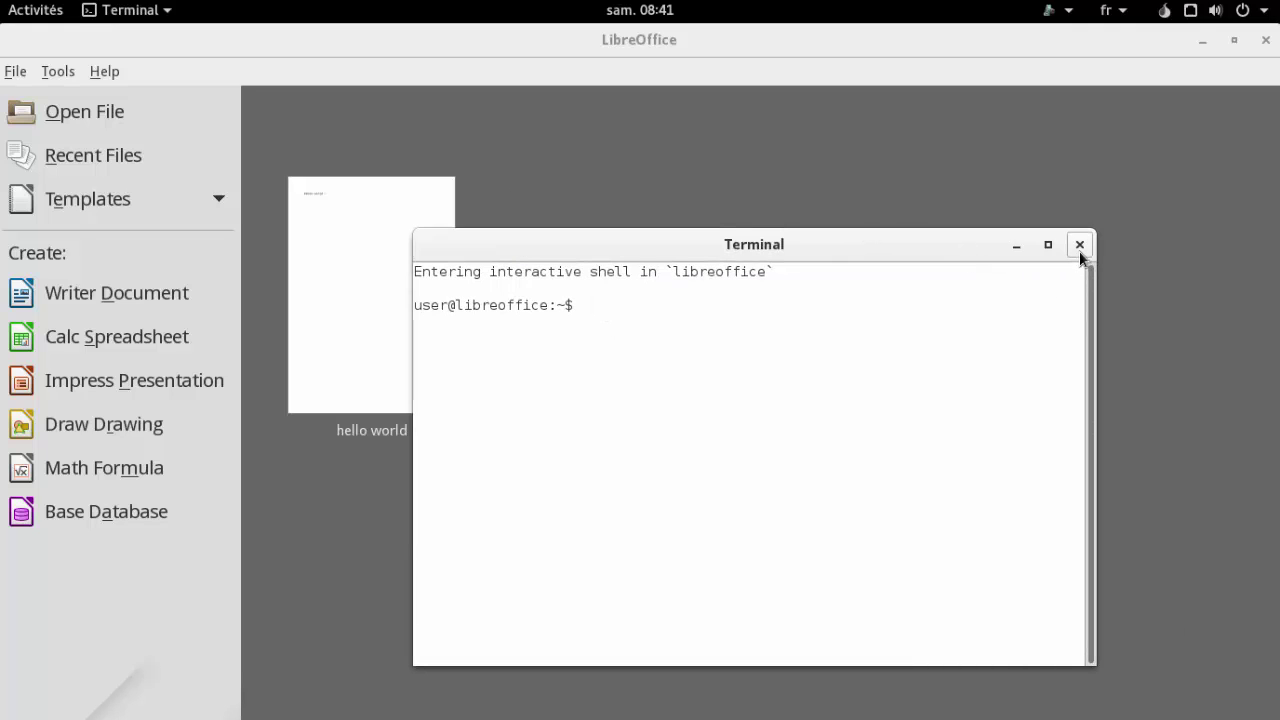
left_click(1079, 251)
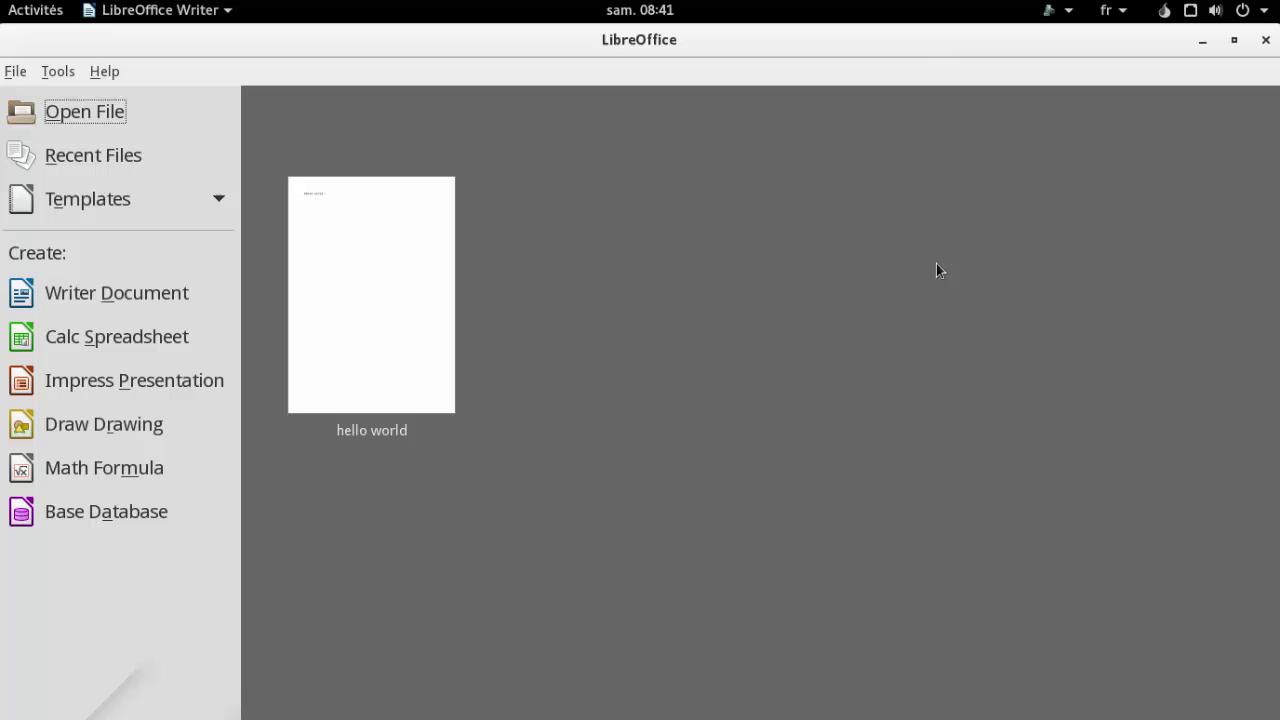
Step: Close LibreOffice and show the desktop's activities overview
left_click(1266, 40)
left_click(35, 10)
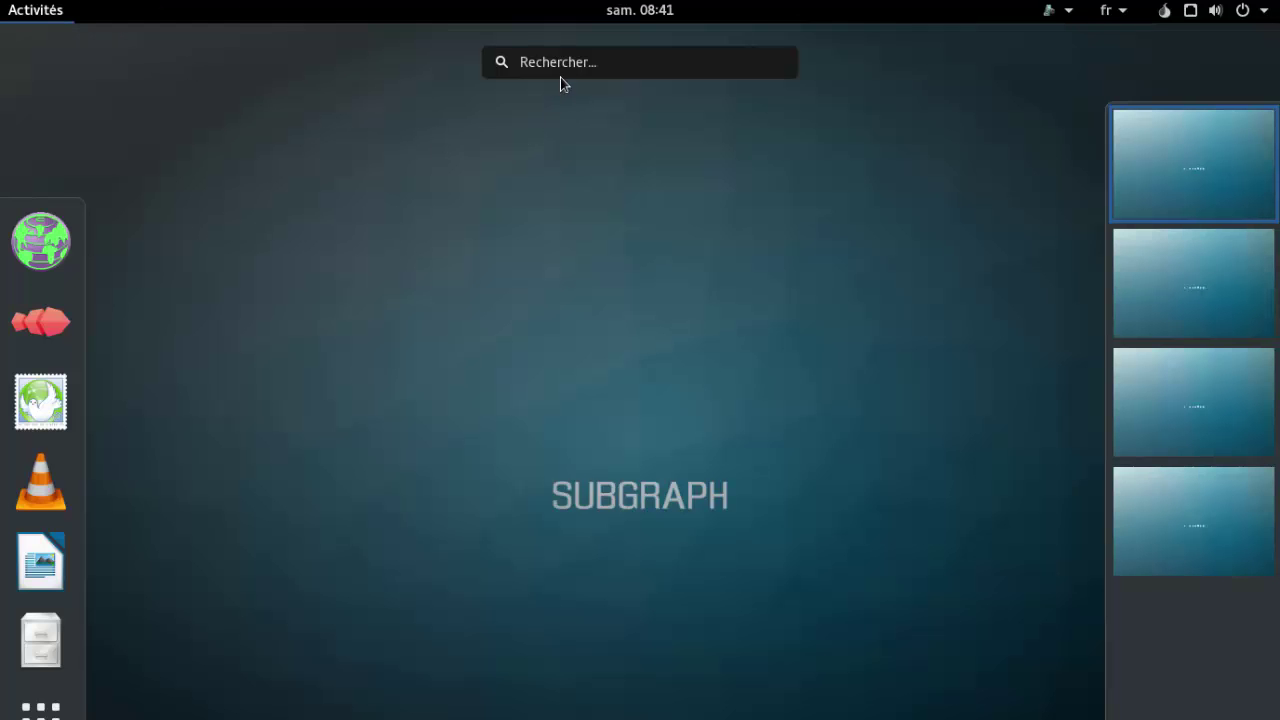